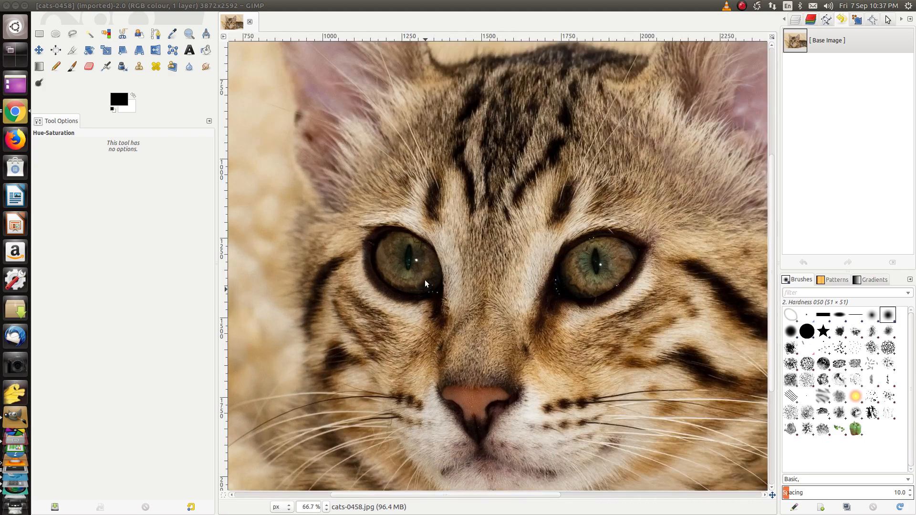
scroll(417, 284, "up", 1, "ctrl")
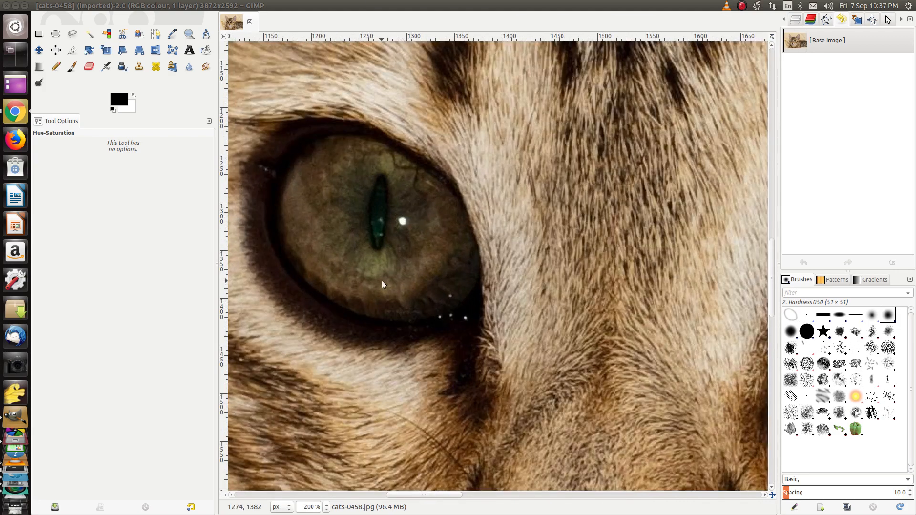
left_click(358, 279)
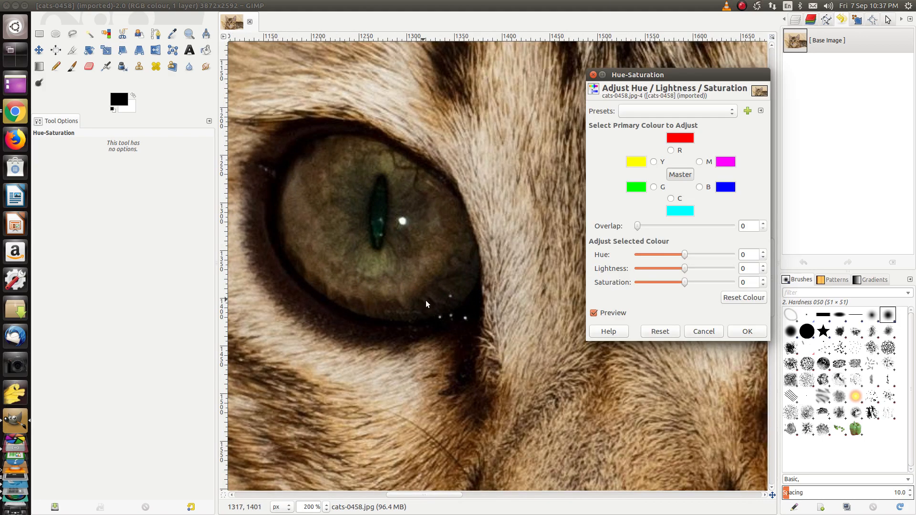
left_click(594, 75)
left_click_drag(478, 186, 598, 219)
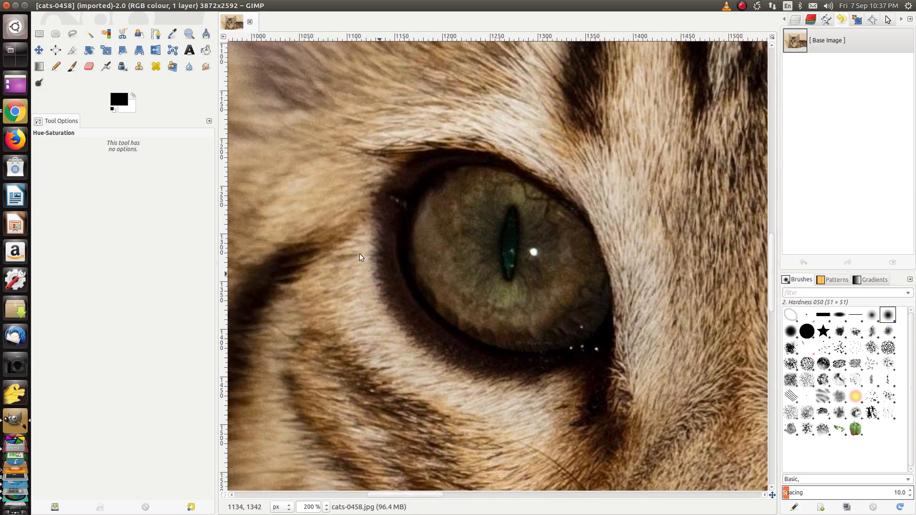
Activate Free Select and set its feather radius to 14.3.
left_click(72, 36)
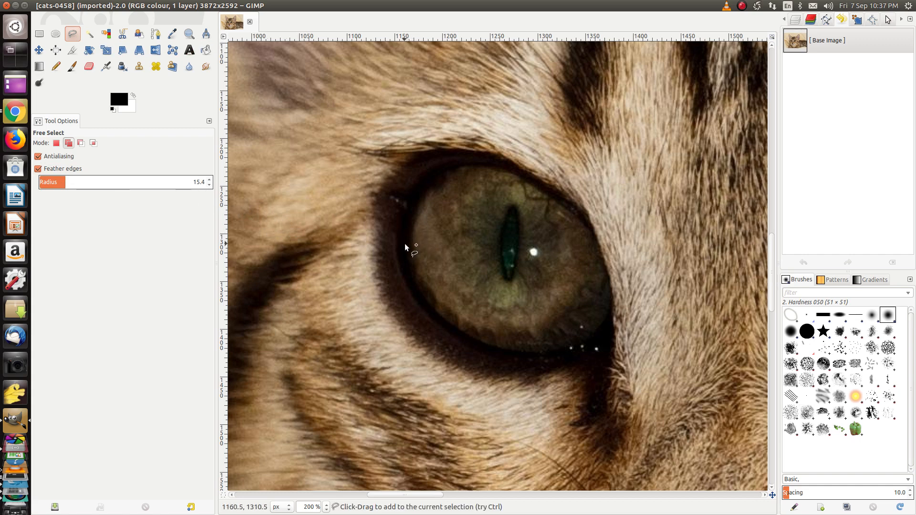
scroll(405, 244, "up", 3)
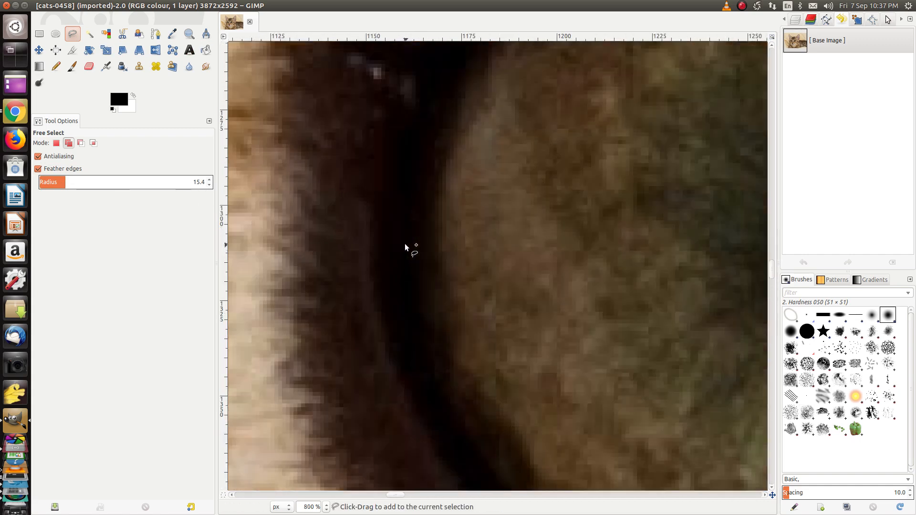
scroll(405, 243, "up", 1)
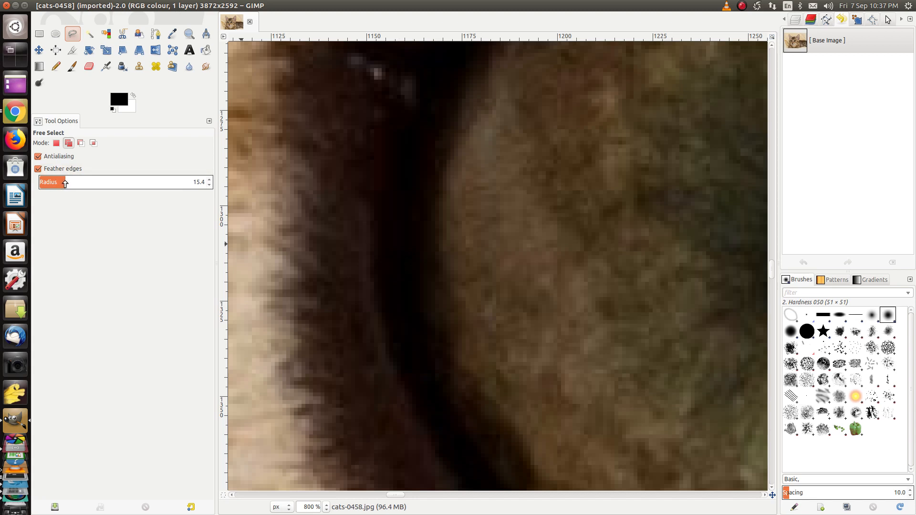
left_click_drag(65, 181, 62, 184)
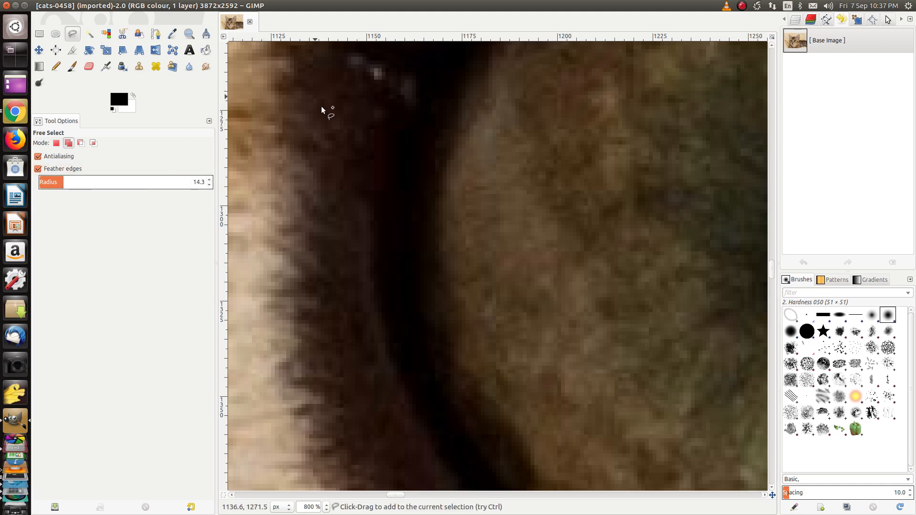
Trace a closed free selection along the dark rim of the cat's eye on the picture's left side, and show the selection outline.
scroll(463, 205, "down", 4)
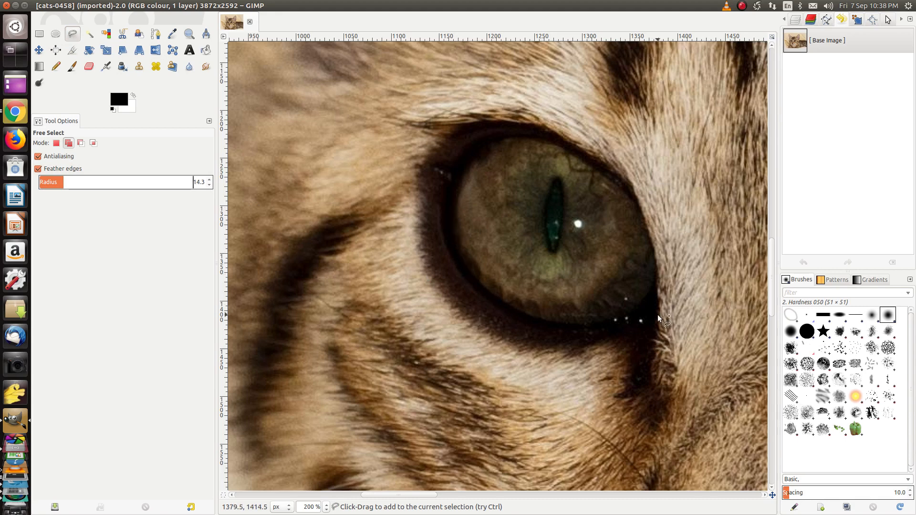
left_click(448, 198)
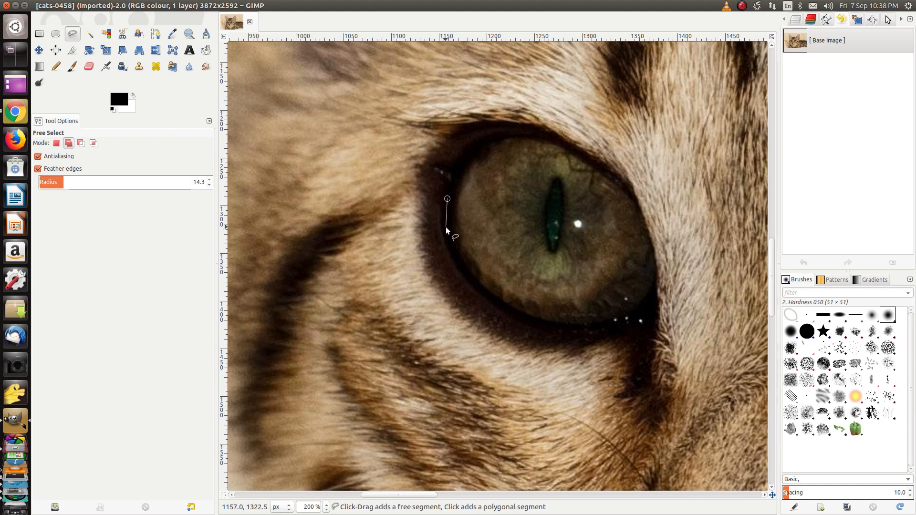
left_click(445, 223)
left_click(450, 246)
left_click(463, 274)
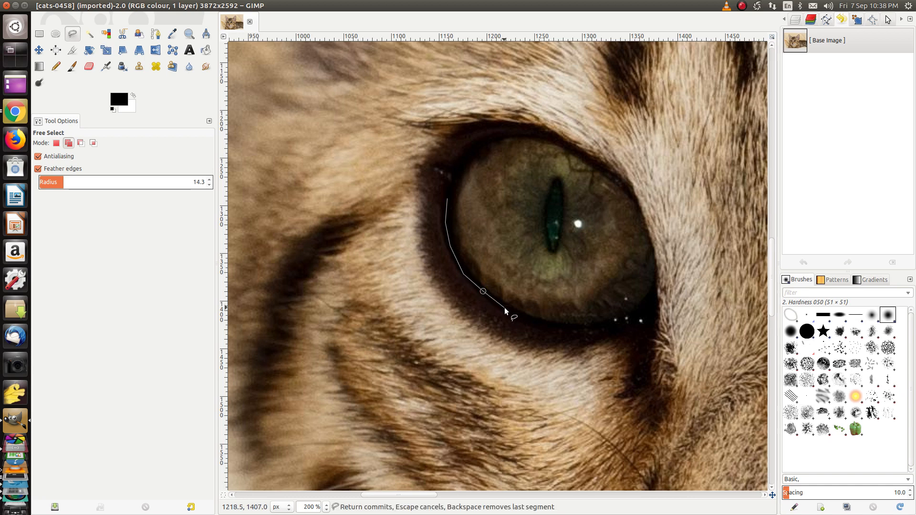
left_click(505, 307)
left_click(537, 319)
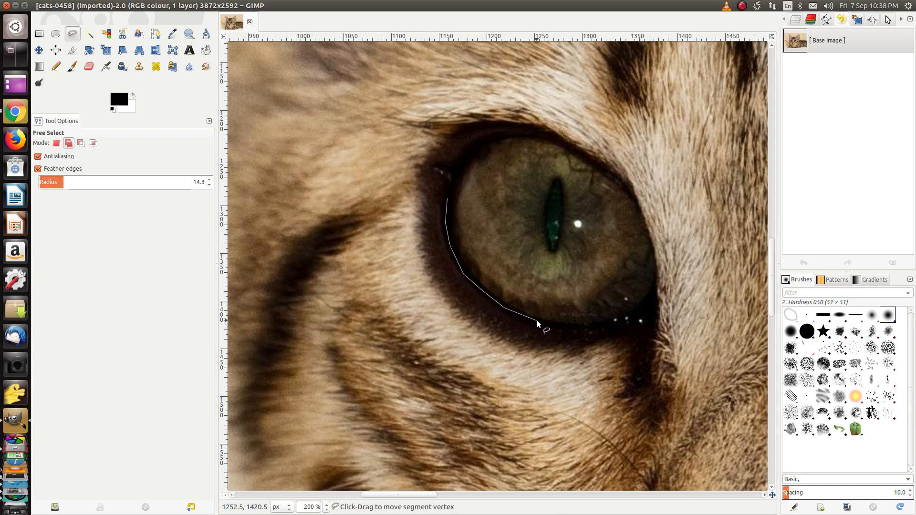
left_click(568, 327)
left_click(611, 325)
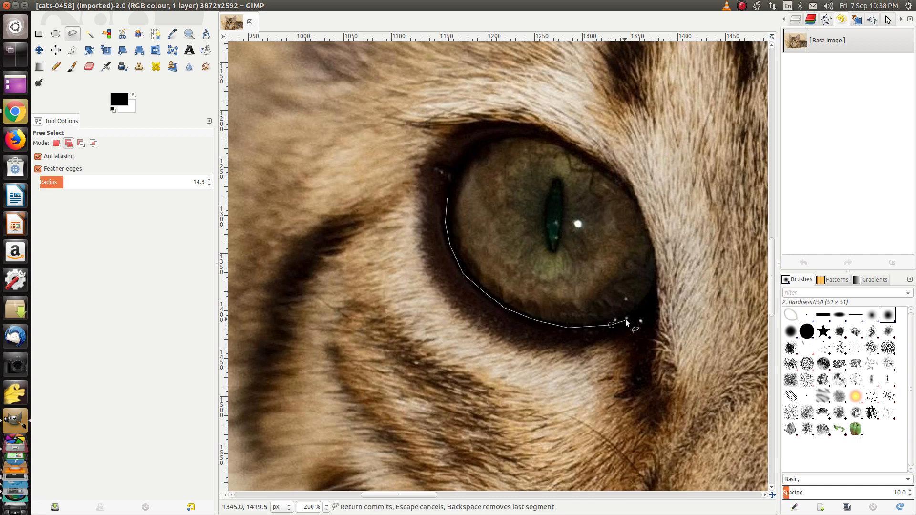
left_click(643, 305)
left_click(654, 266)
left_click(647, 240)
left_click(619, 183)
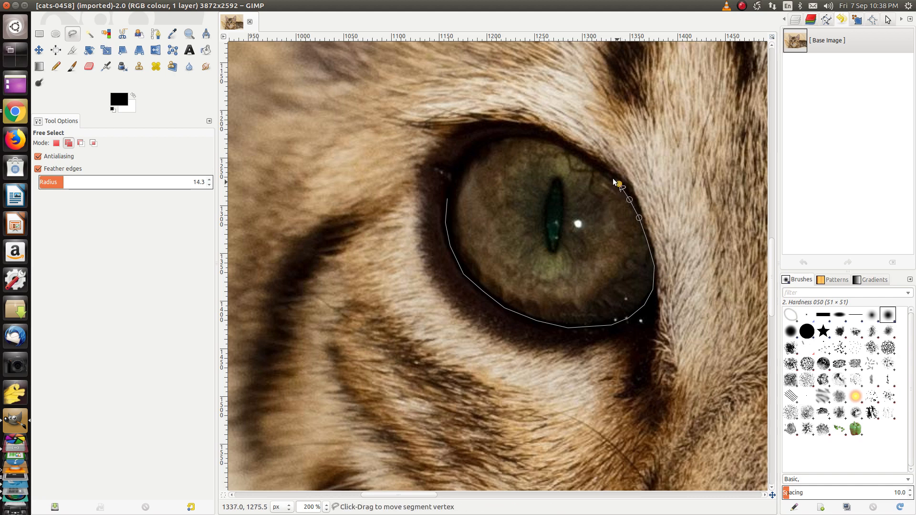
left_click(567, 147)
left_click(538, 136)
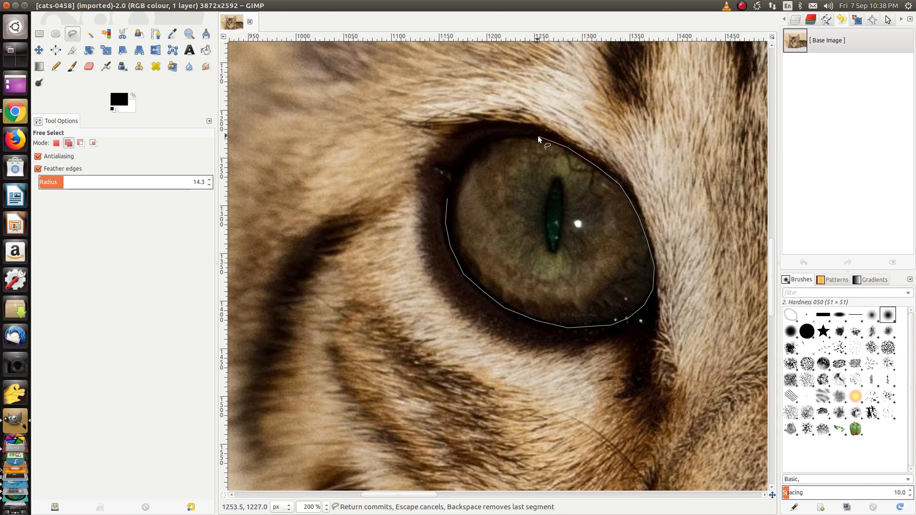
left_click(512, 133)
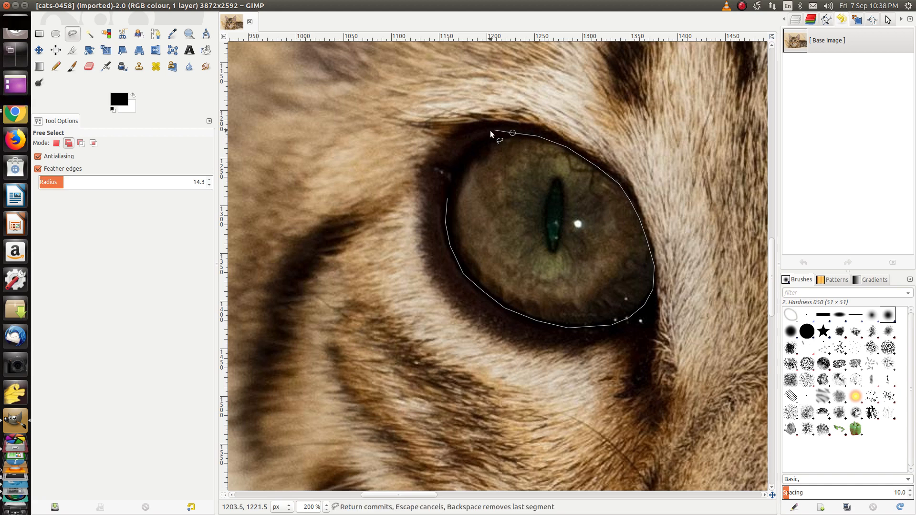
left_click(466, 149)
left_click(459, 163)
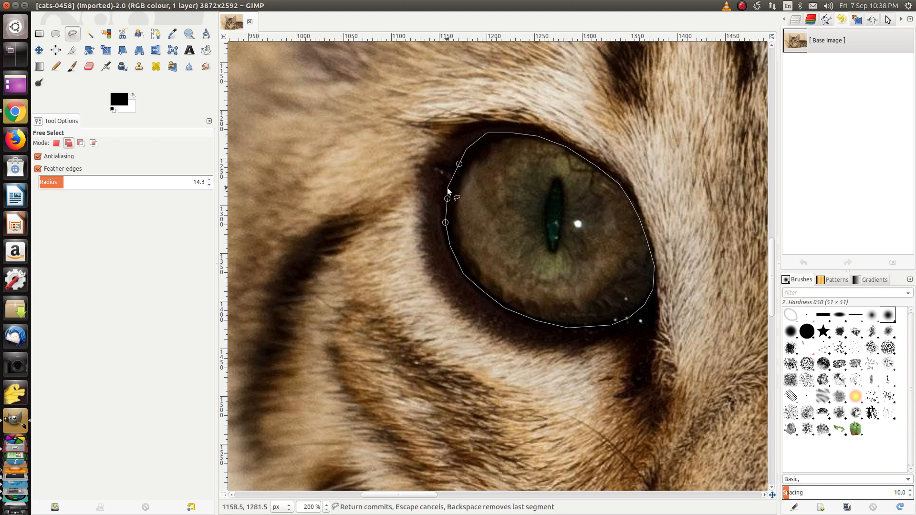
left_click(448, 187)
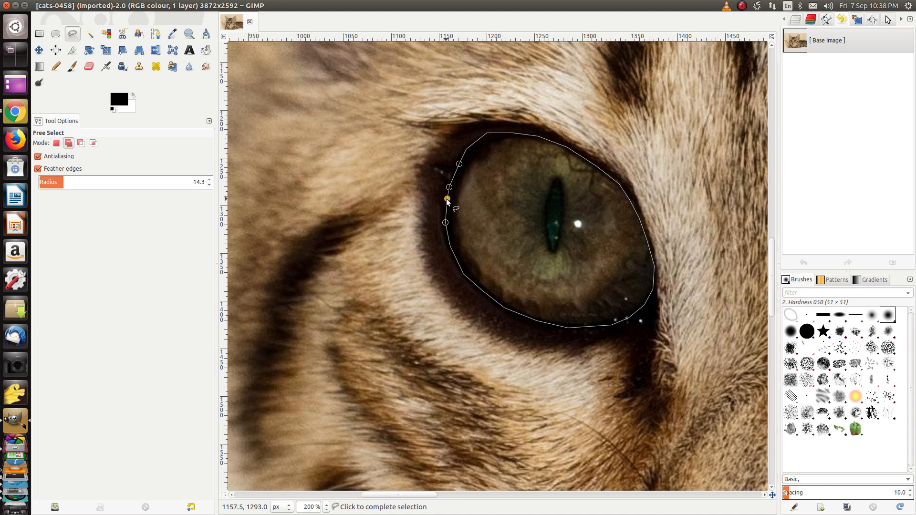
left_click(447, 199)
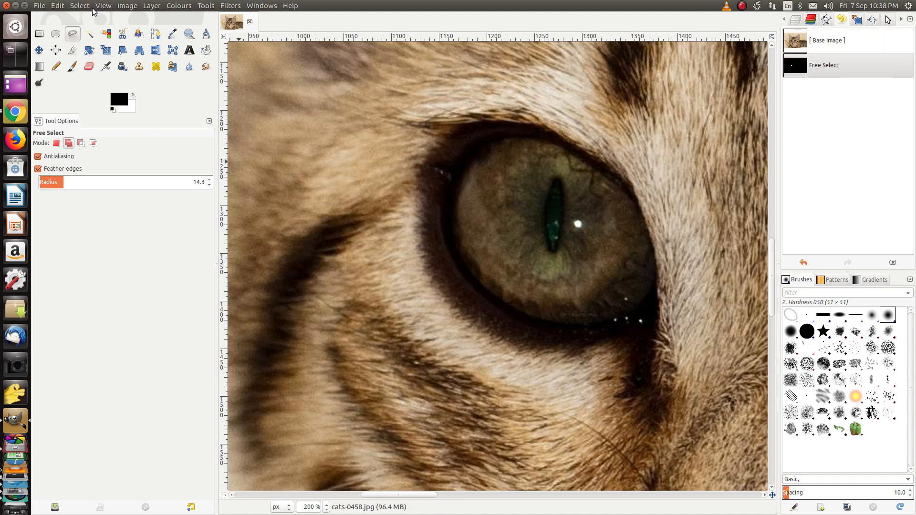
left_click(102, 6)
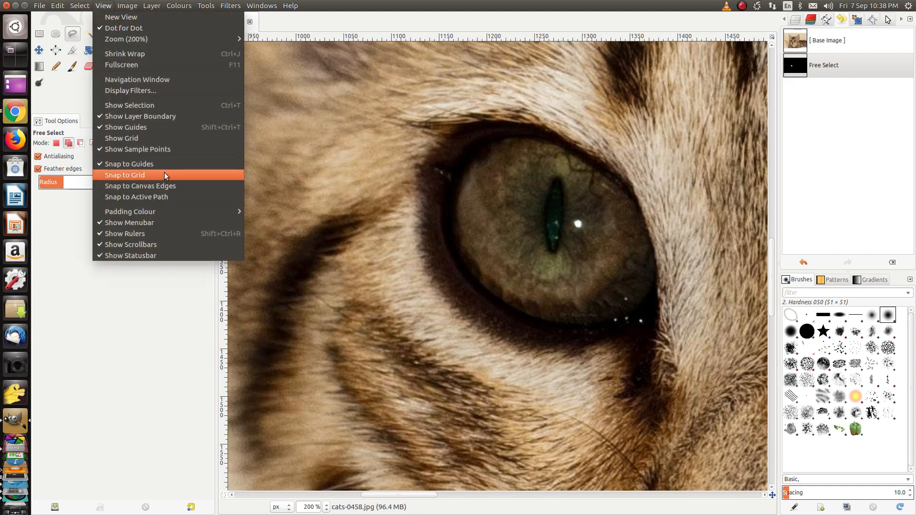
left_click(131, 105)
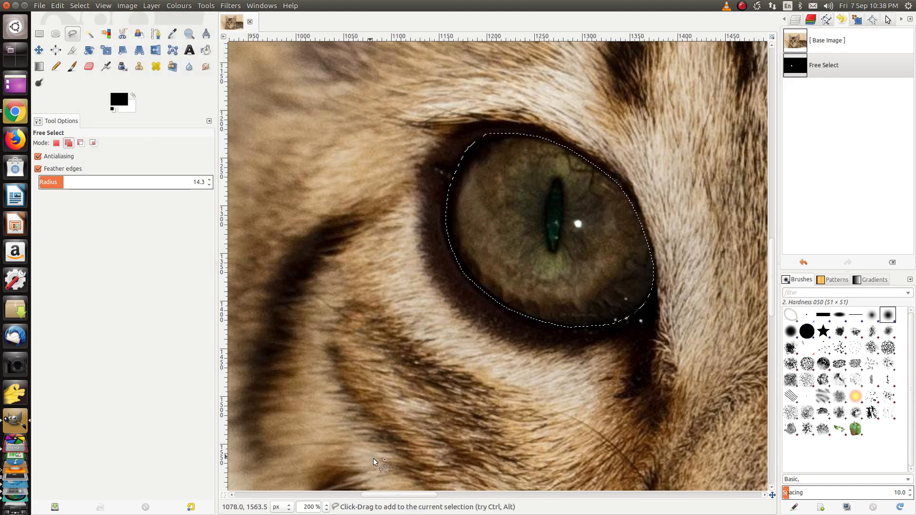
Add the cat's other eye to the current selection by tracing a closed free selection along its dark rim.
left_click_drag(397, 495, 483, 495)
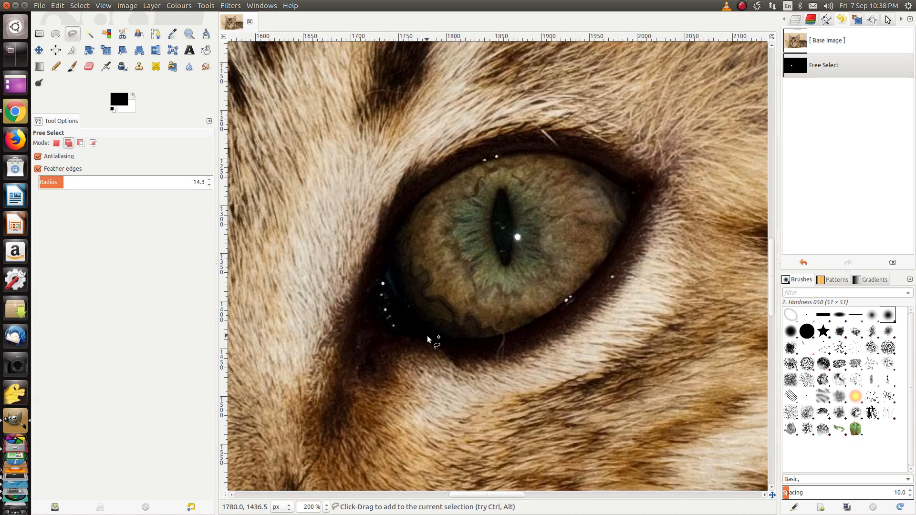
left_click(67, 143)
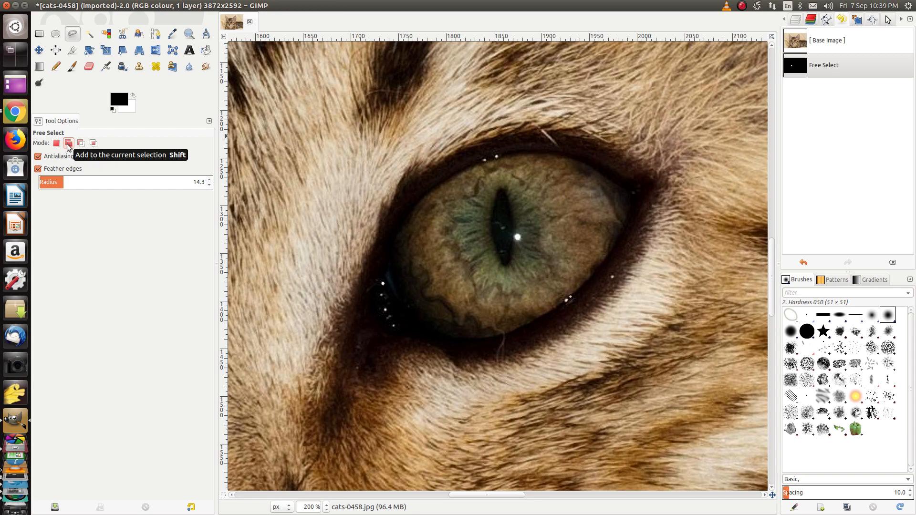
left_click(431, 335)
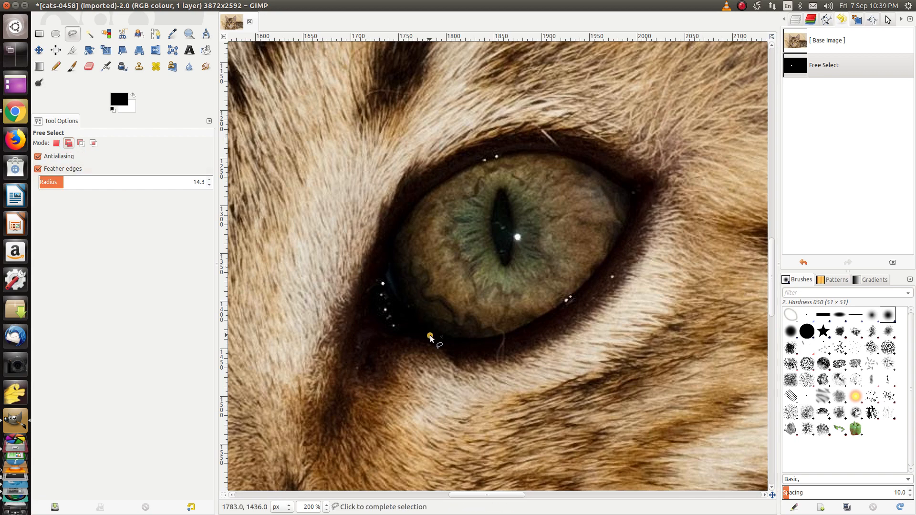
left_click(465, 342)
left_click(500, 340)
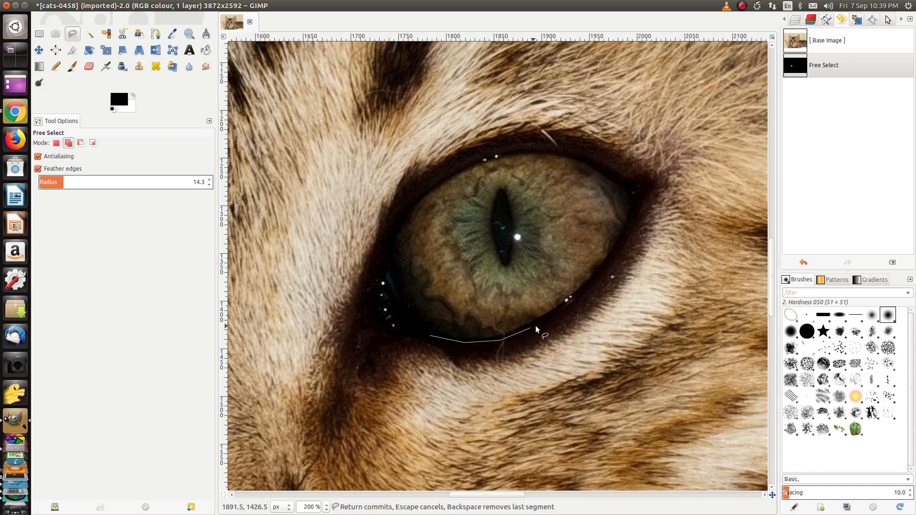
left_click(560, 311)
left_click(642, 191)
left_click(597, 156)
left_click(568, 149)
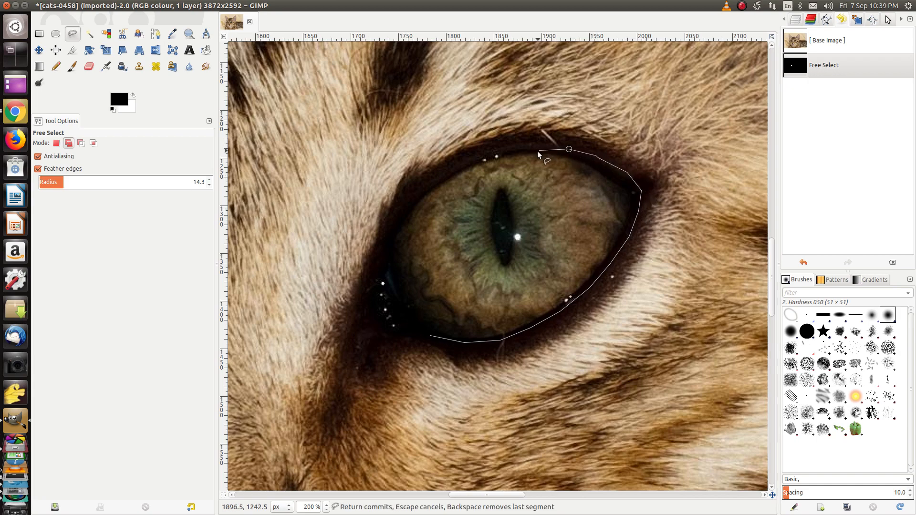
left_click(526, 147)
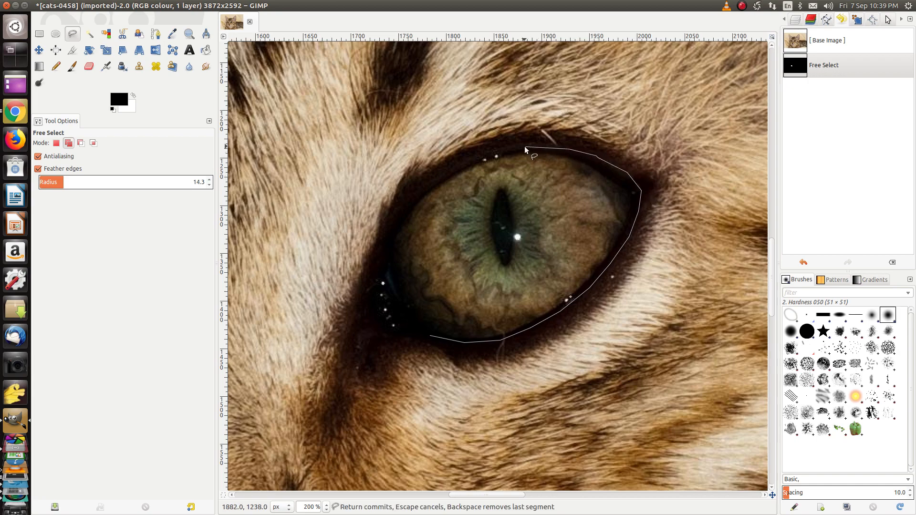
left_click(493, 150)
left_click(408, 201)
left_click(390, 229)
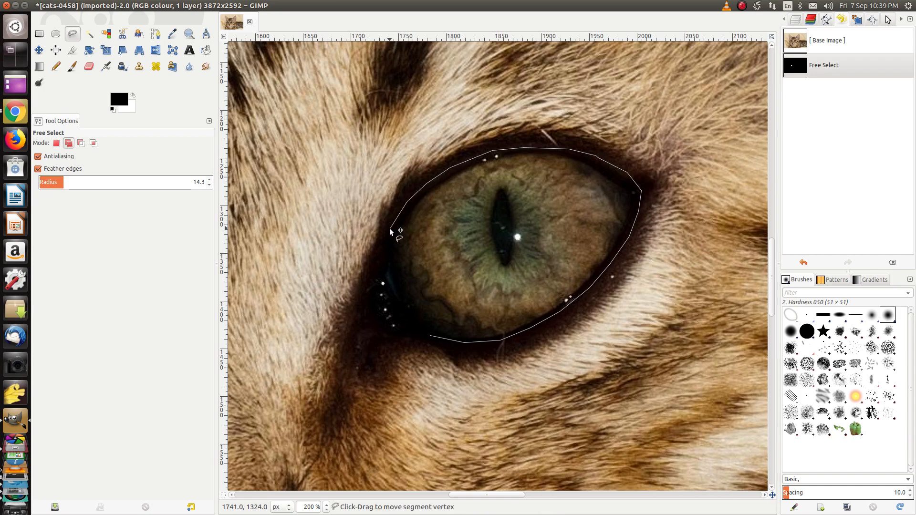
left_click(386, 256)
left_click(384, 283)
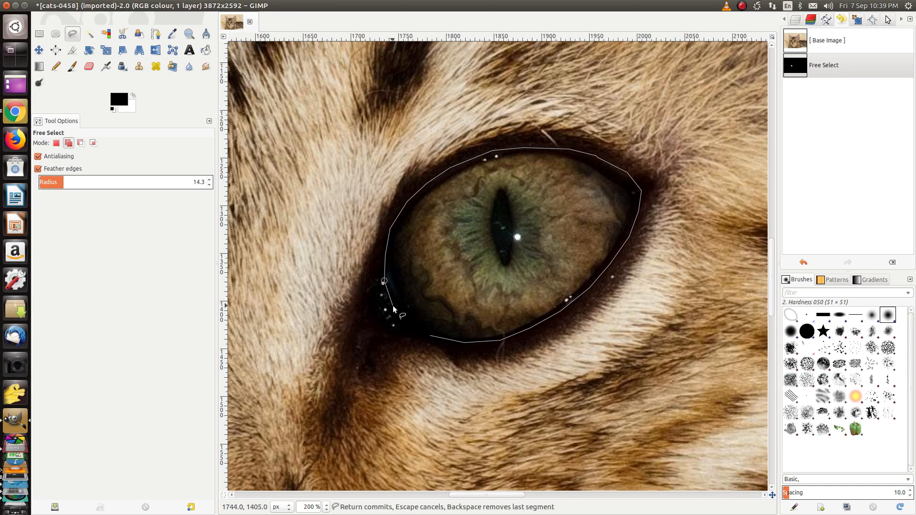
left_click(394, 306)
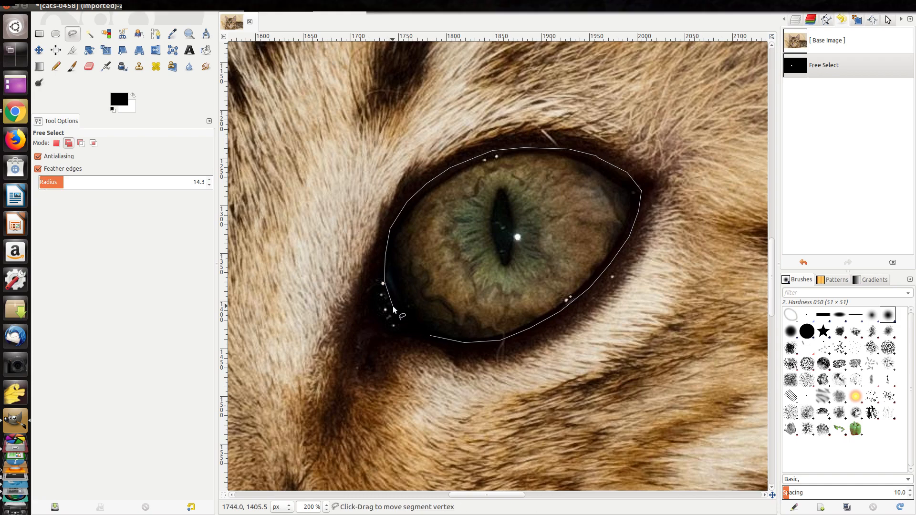
left_click(431, 338)
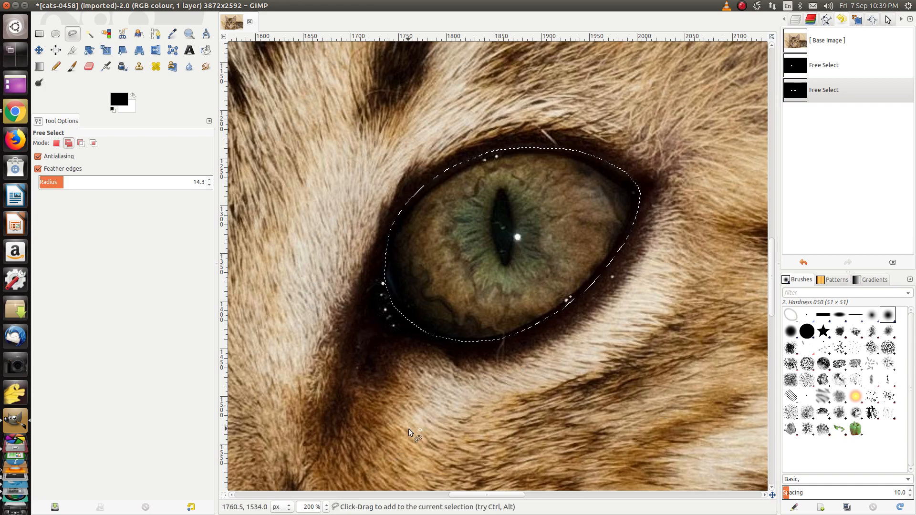
Hide the selection outline around both eyes while keeping them selected.
key("ctrl")
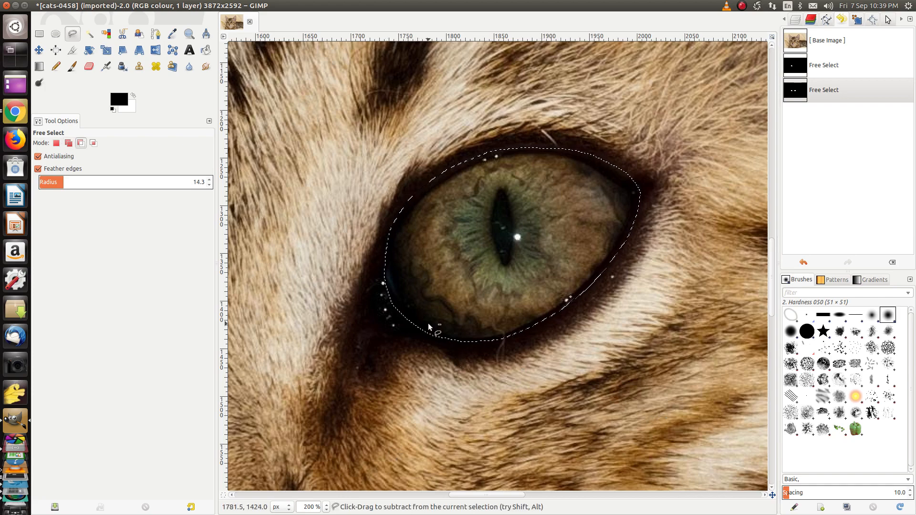
scroll(428, 322, "down", 6, "ctrl")
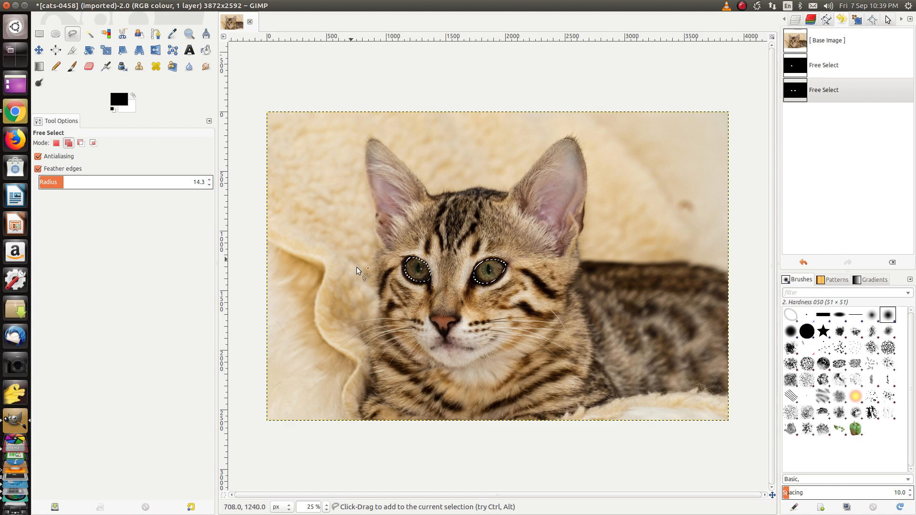
left_click(103, 5)
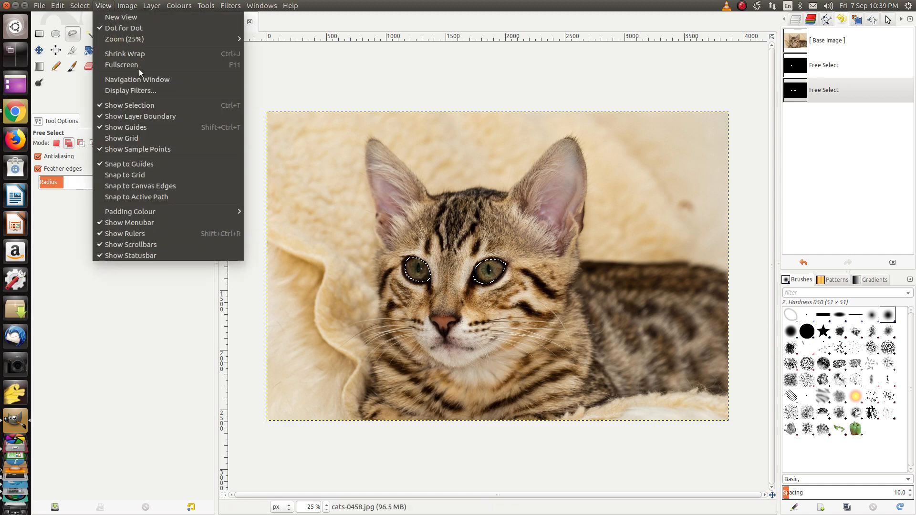
left_click(121, 106)
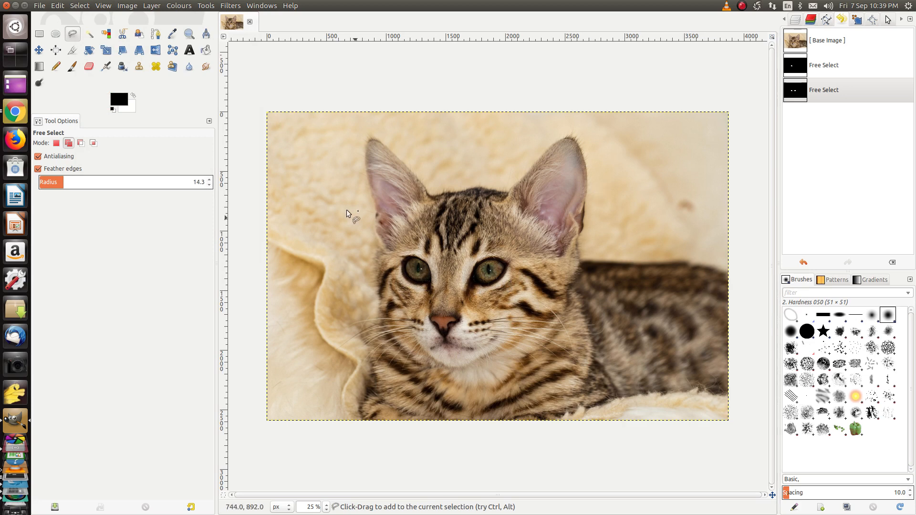
Apply Brightness-Contrast to the selected eyes with brightness 54 and contrast 61.
left_click(189, 7)
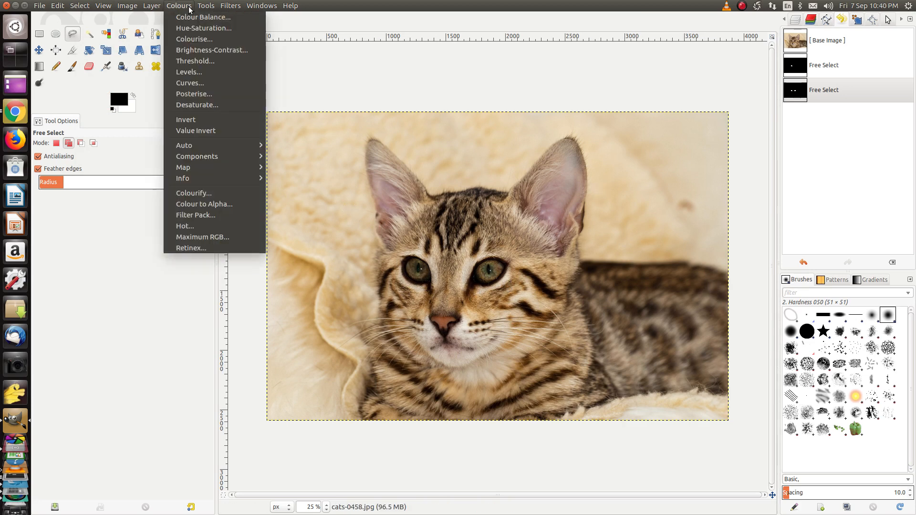
left_click(207, 51)
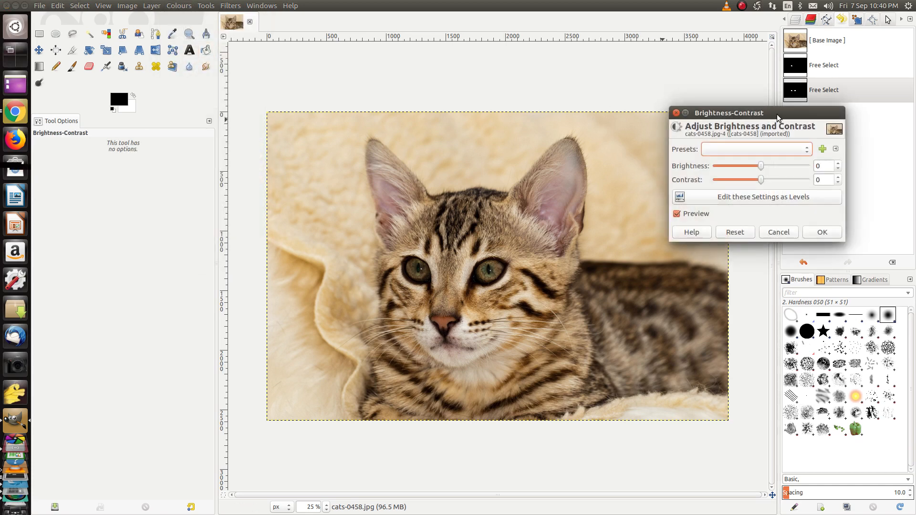
left_click_drag(777, 114, 762, 152)
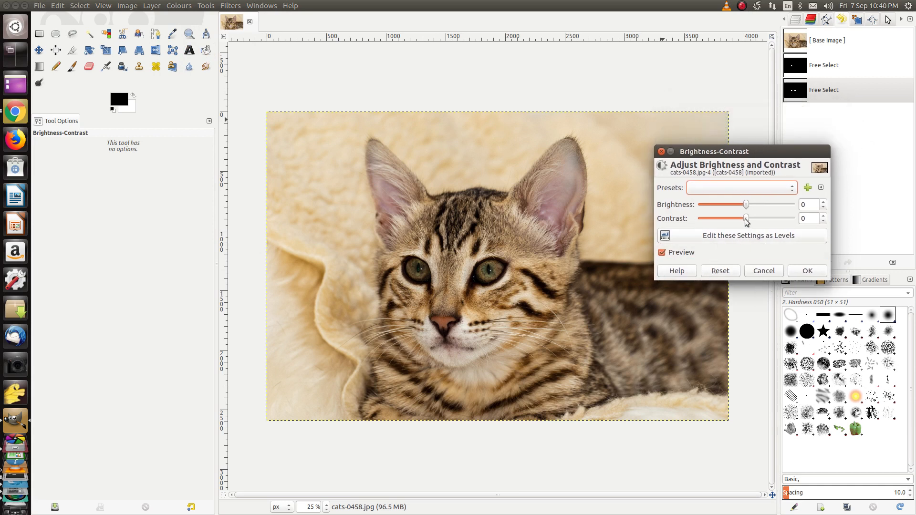
left_click_drag(747, 221, 769, 220)
left_click(762, 219)
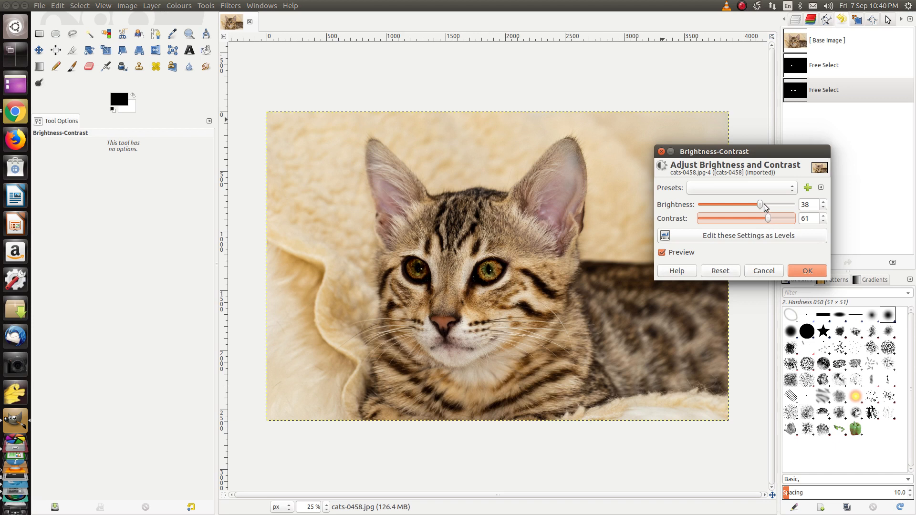
left_click(766, 205)
left_click_drag(767, 206, 769, 207)
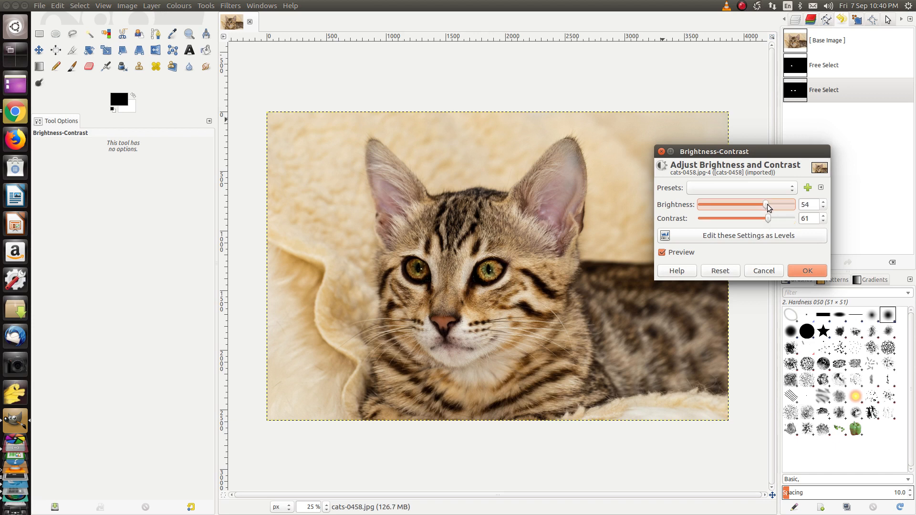
left_click(813, 270)
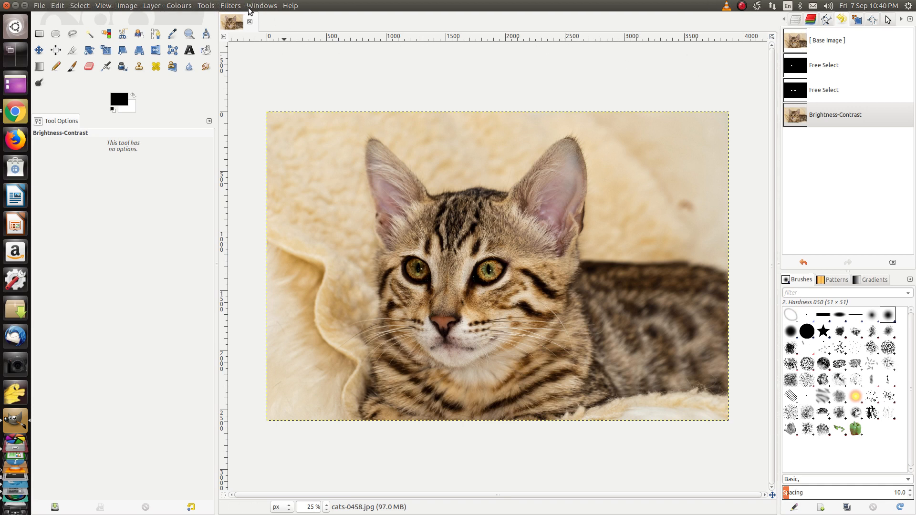
Show the undo history and compare the base image with the Brightness-Contrast state, ending on the edited state.
left_click(256, 10)
mouse_move(264, 27)
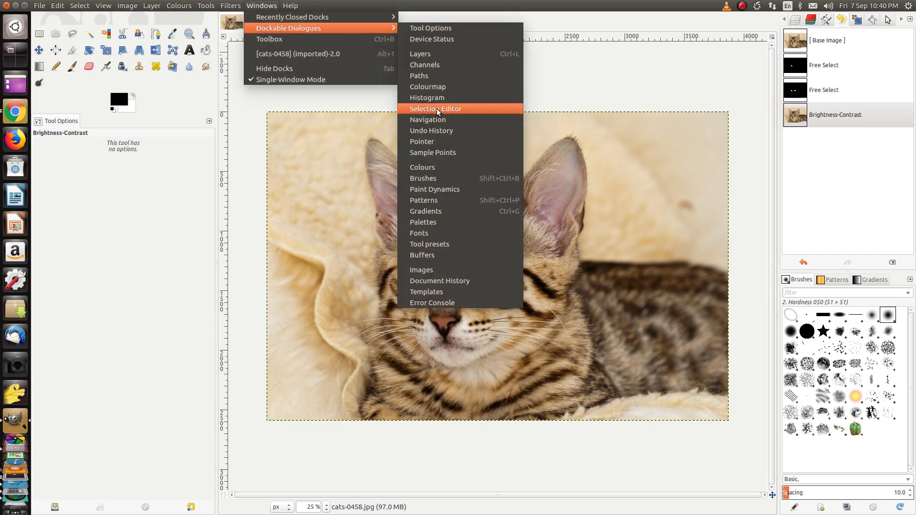
left_click(445, 133)
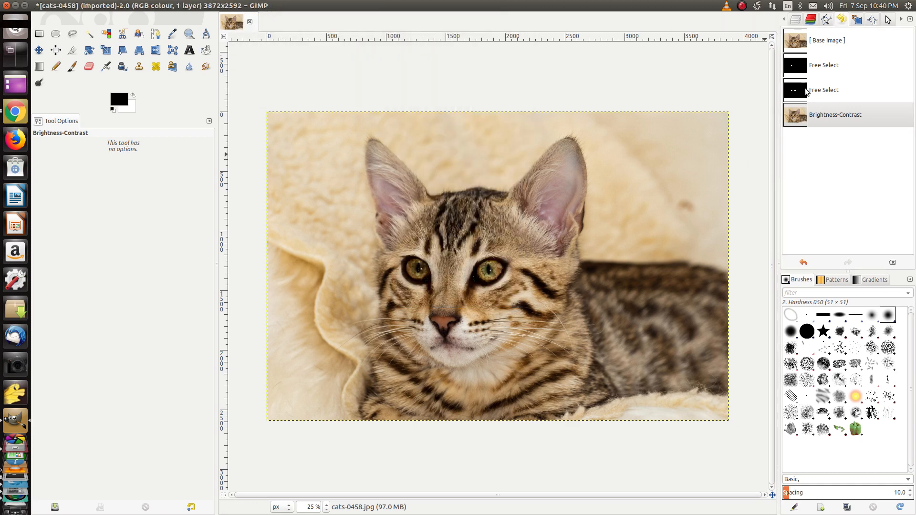
left_click(797, 44)
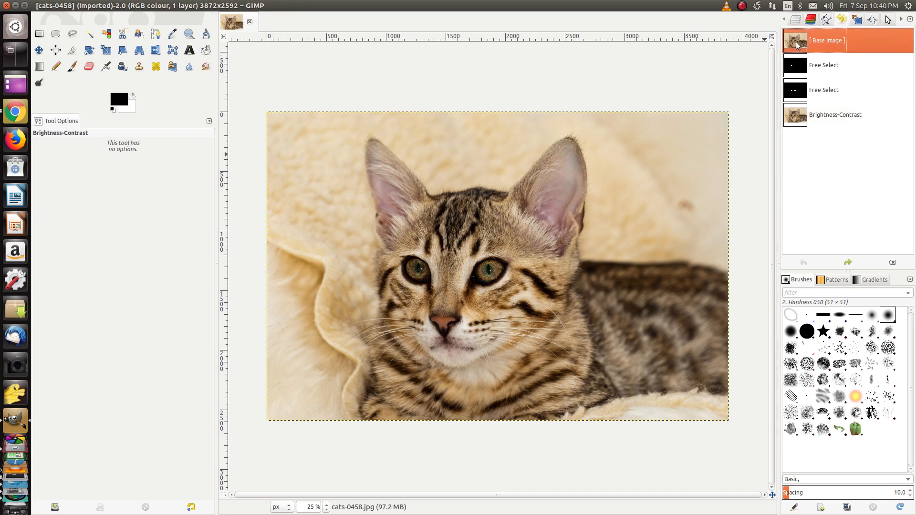
left_click(794, 116)
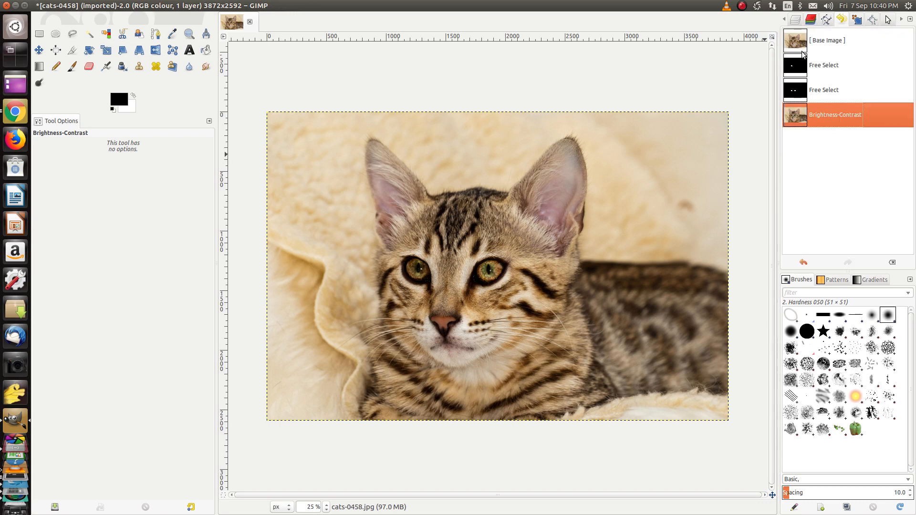
left_click(802, 42)
left_click(794, 116)
Raise the selected eyes' saturation moderately with Hue-Saturation, and compare the edited state with the base image in the undo history.
left_click(184, 5)
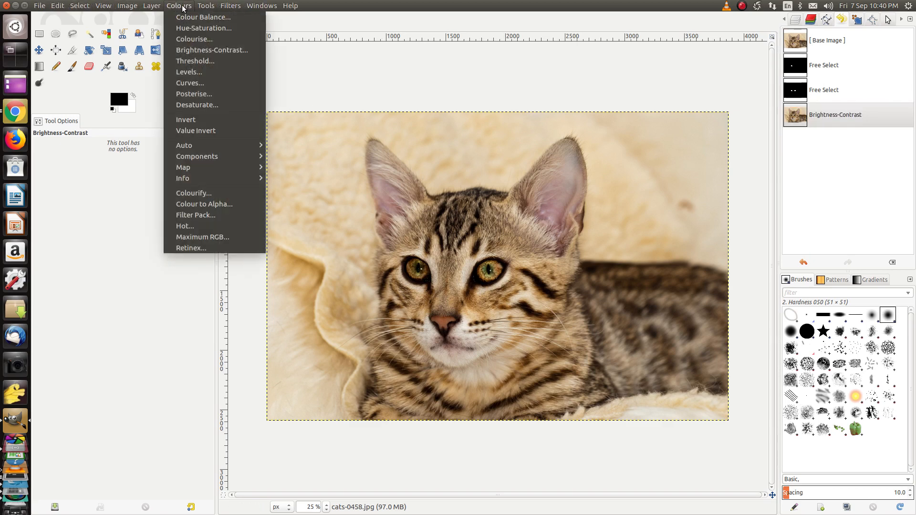
left_click(198, 28)
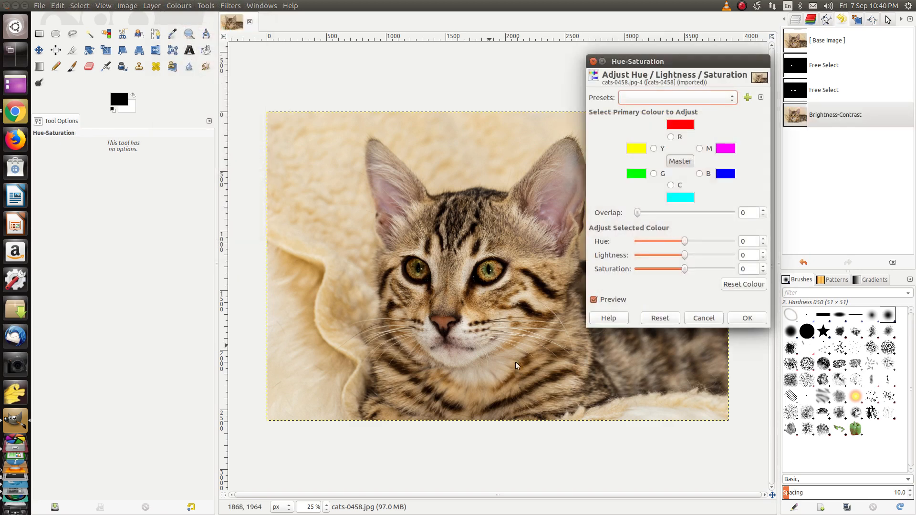
mouse_move(685, 268)
left_mouse_down()
mouse_move(734, 269)
mouse_move(695, 271)
mouse_move(710, 270)
left_mouse_up()
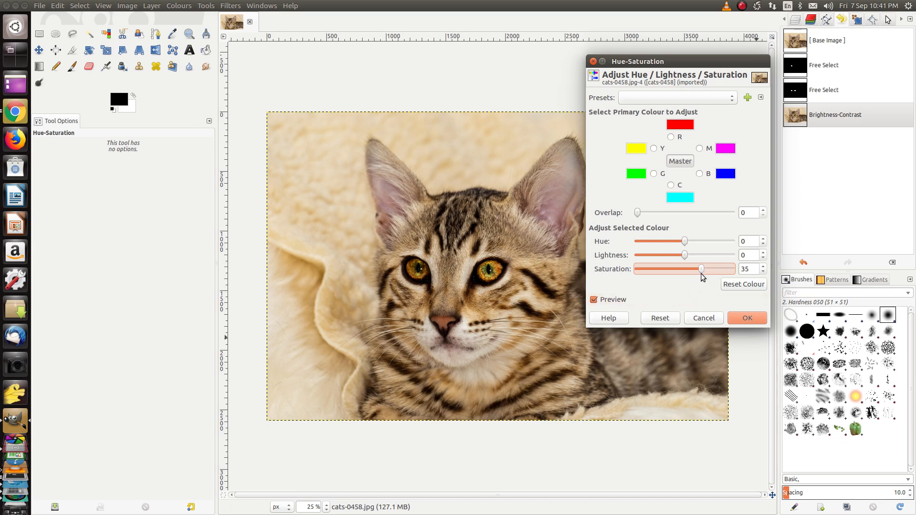
left_click_drag(701, 273, 694, 274)
left_click(747, 317)
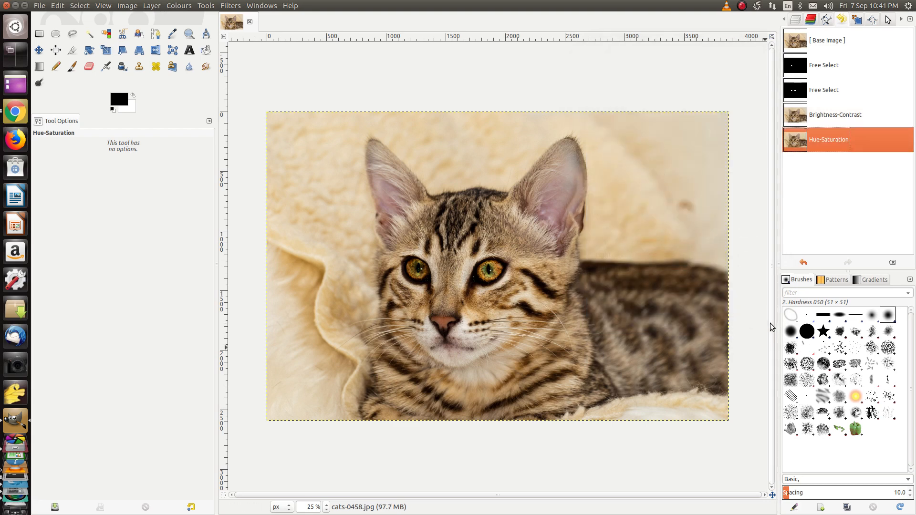
left_click(806, 45)
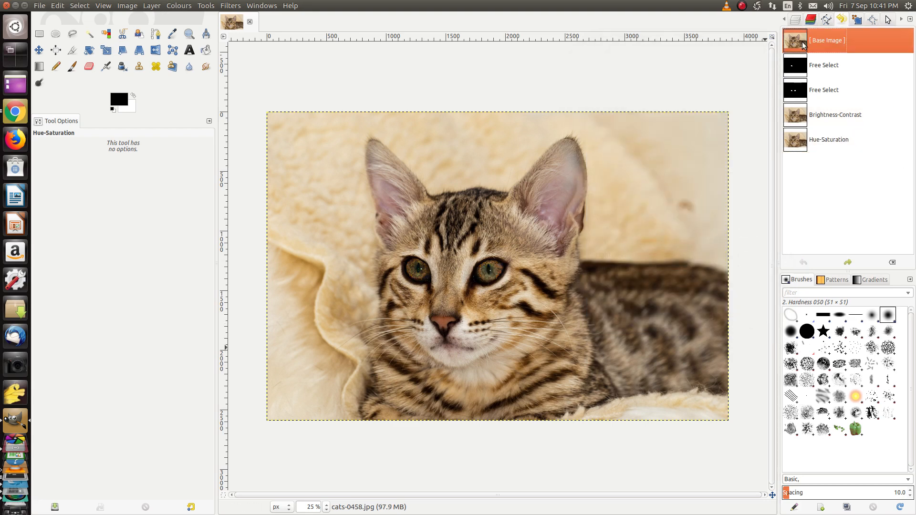
left_click(800, 142)
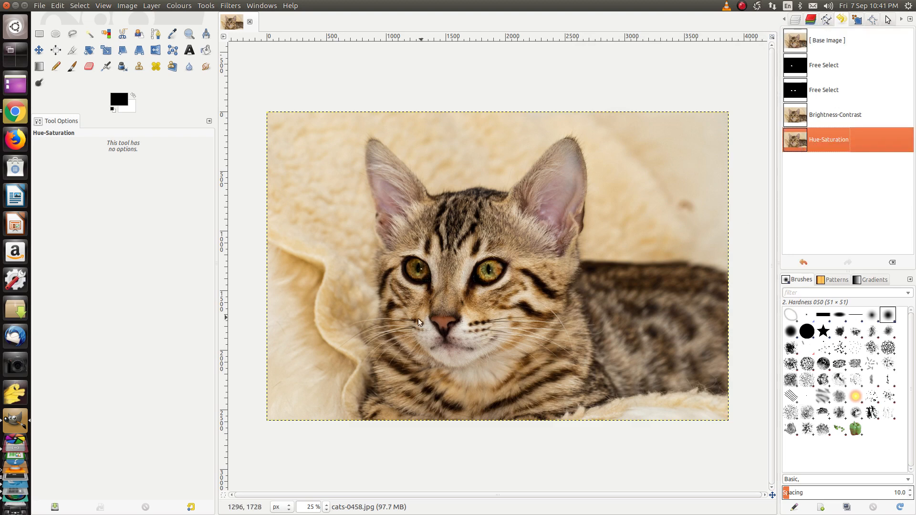
Export the picture to the Pictures folder as edited.jpg, adjusting the JPEG quality.
left_click(38, 6)
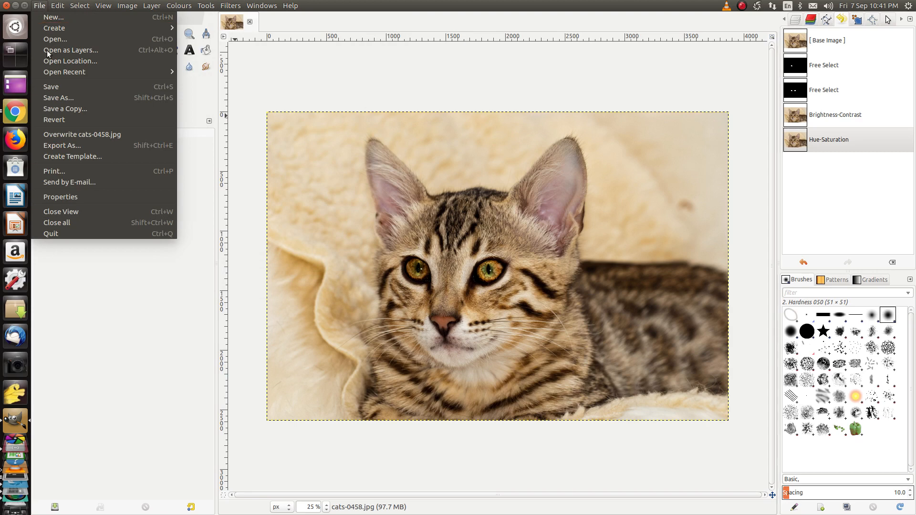
left_click(70, 145)
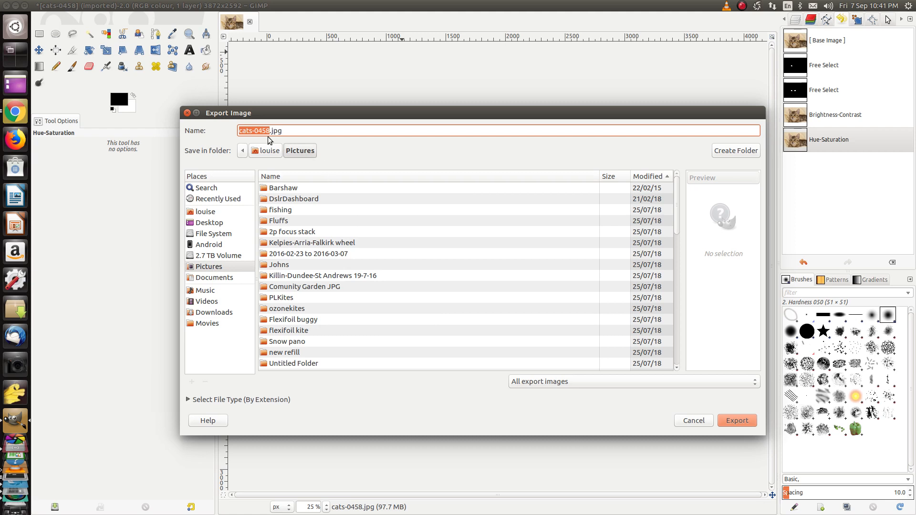
type("ited")
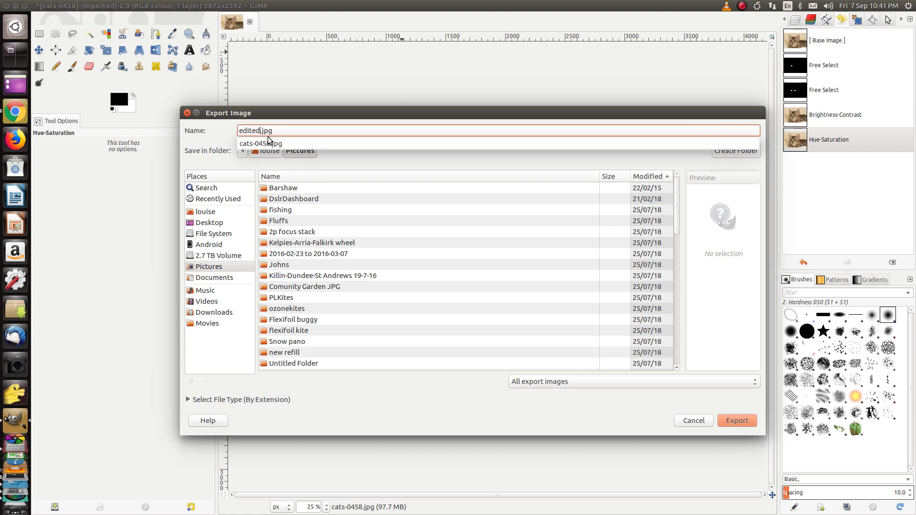
left_click(740, 424)
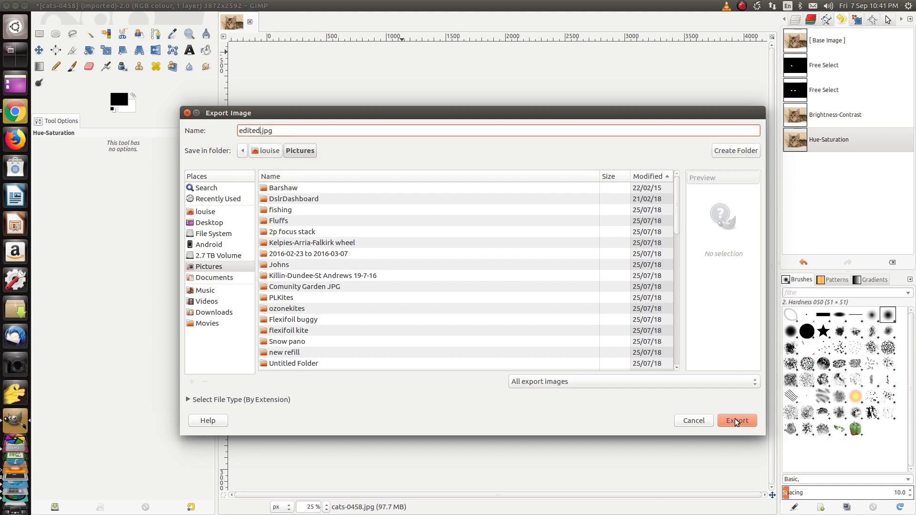
left_click(735, 421)
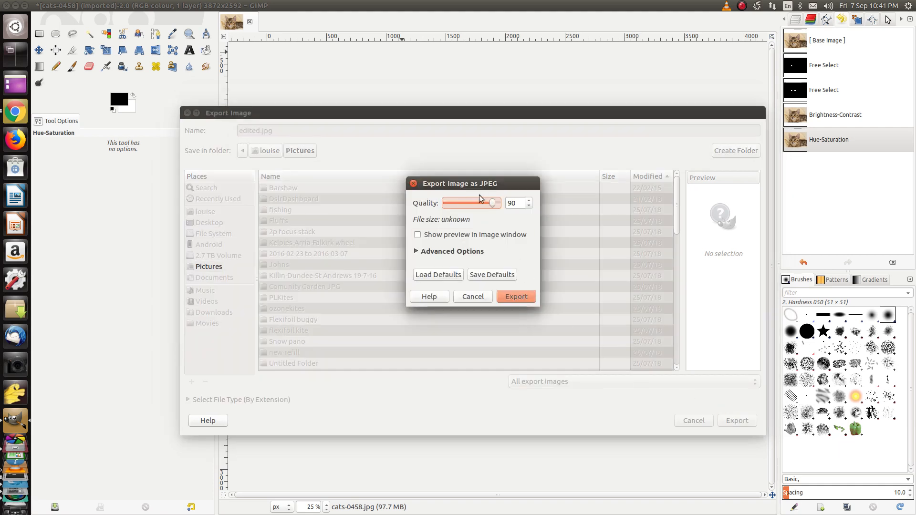
left_click_drag(492, 207, 484, 210)
left_click(506, 297)
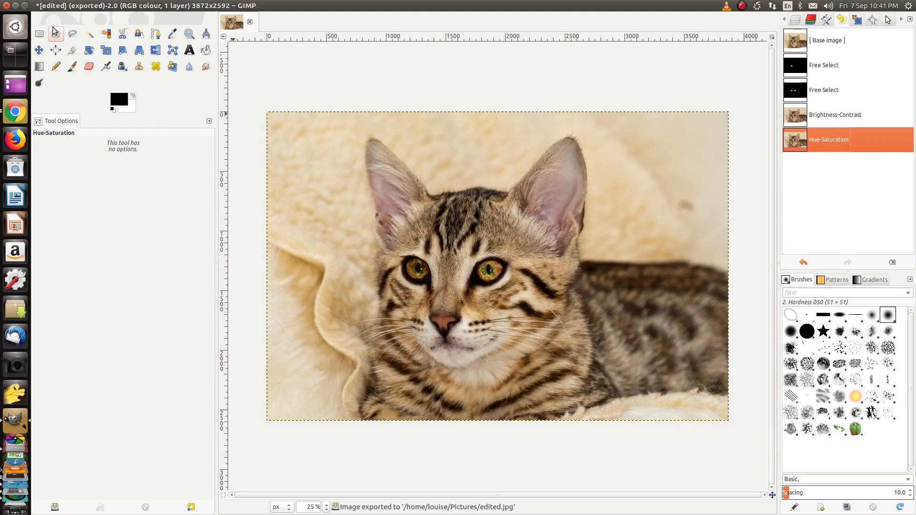
Switch to the file manager, open edited.jpg from the Pictures folder and inspect the cat's eyes up close.
left_click(15, 5)
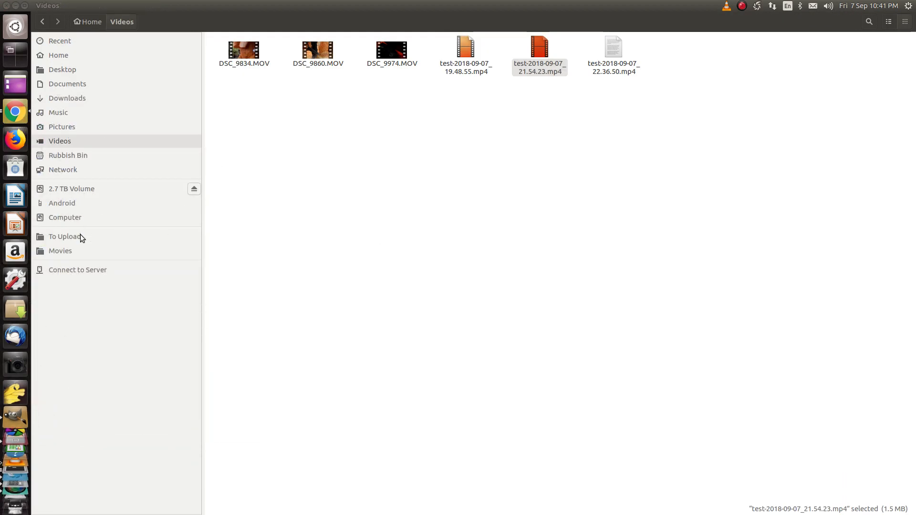
left_click(64, 126)
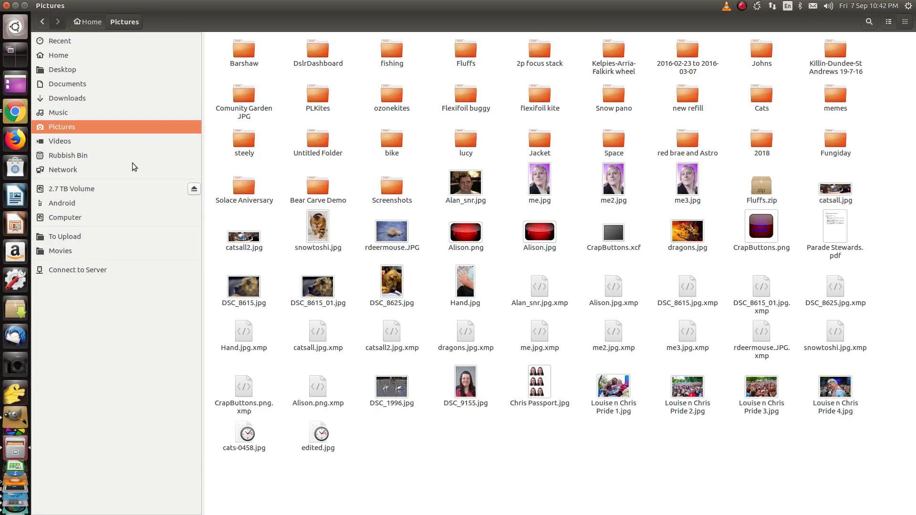
double_click(320, 438)
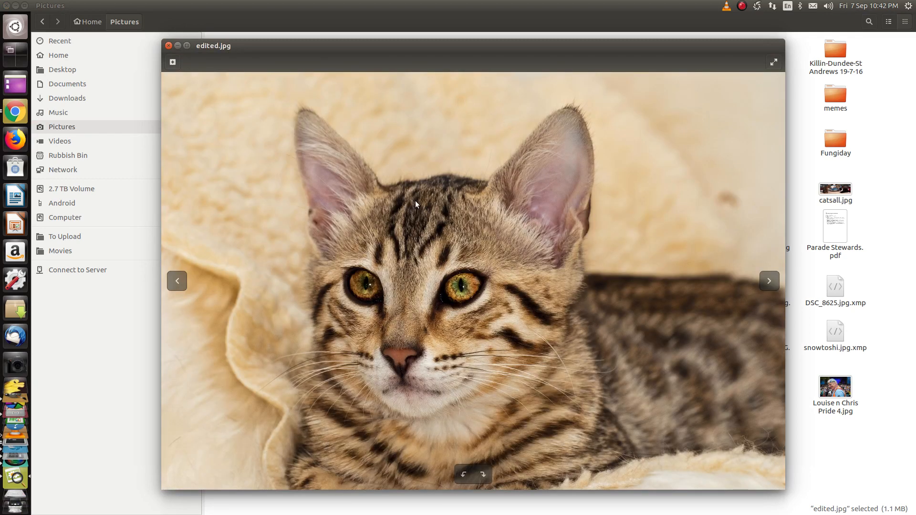
left_click(172, 62)
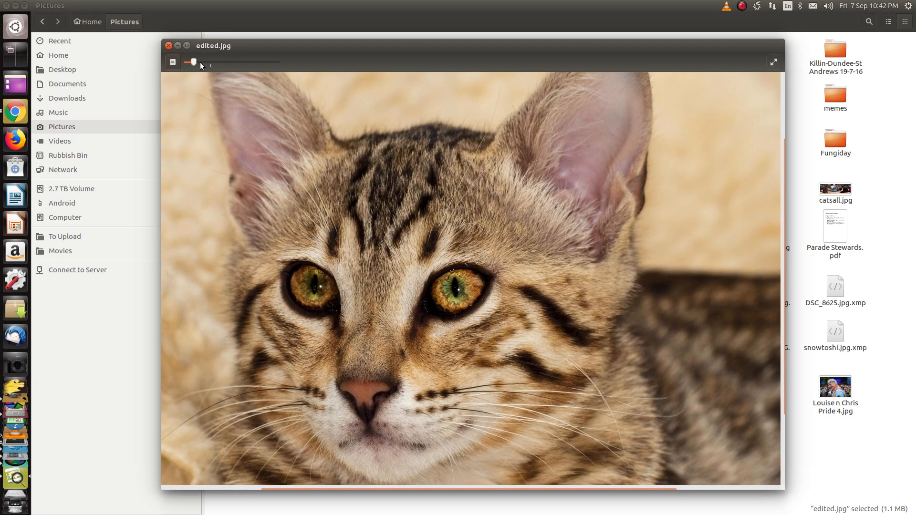
mouse_move(199, 62)
left_mouse_down()
mouse_move(227, 65)
mouse_move(186, 66)
left_mouse_up()
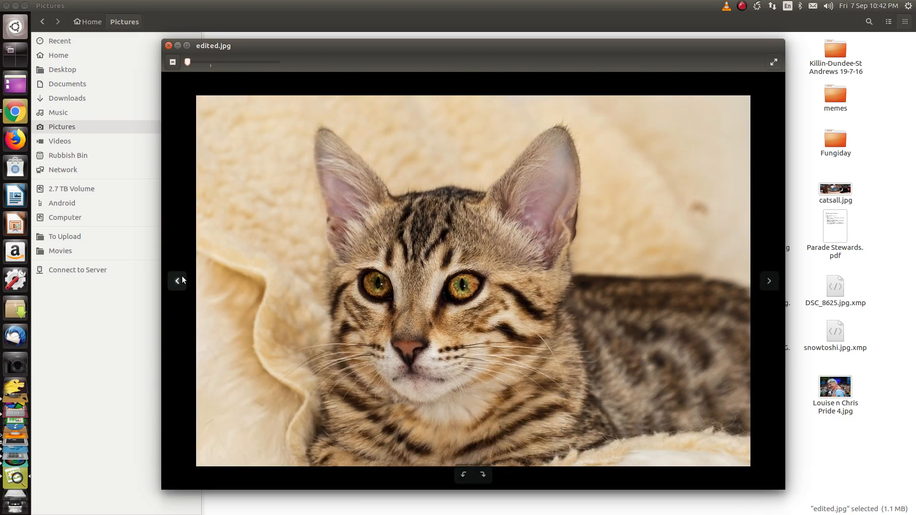
Browse to the previous picture, close the viewer, and view the original cats-0458.jpg on its own.
left_click(177, 282)
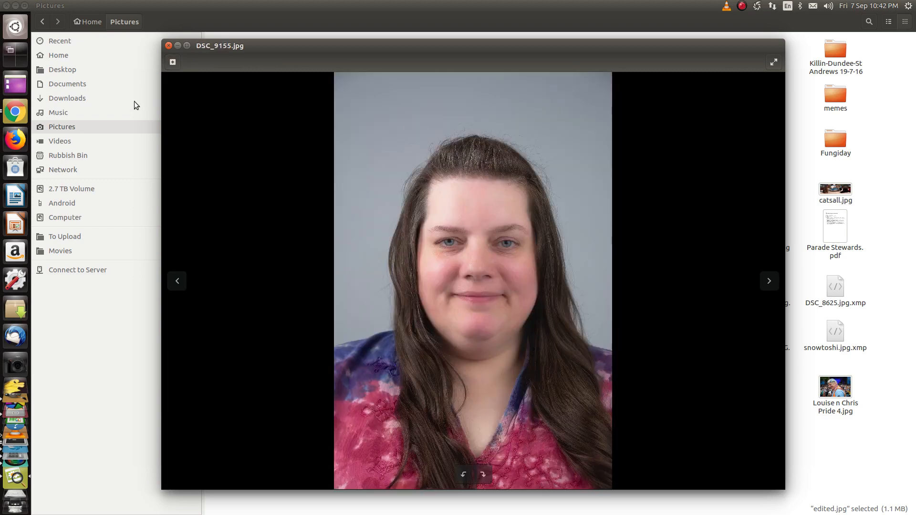
left_click(169, 46)
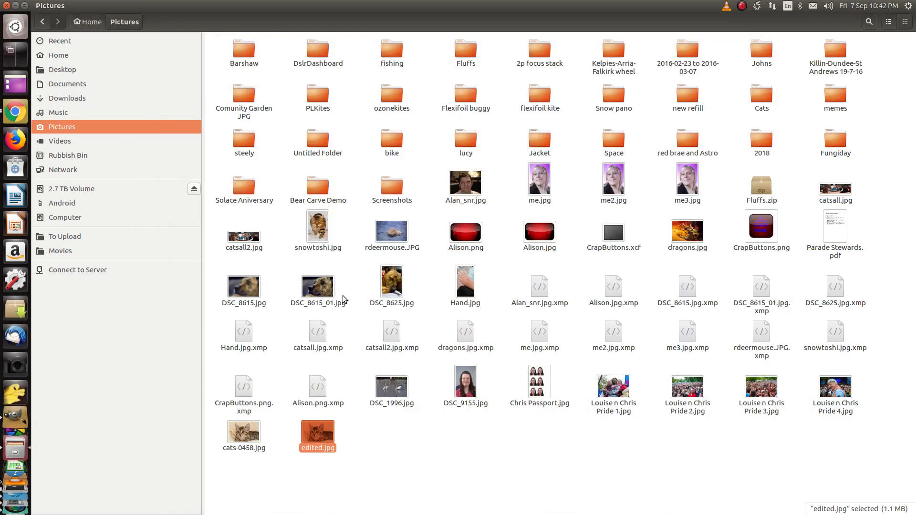
double_click(253, 437)
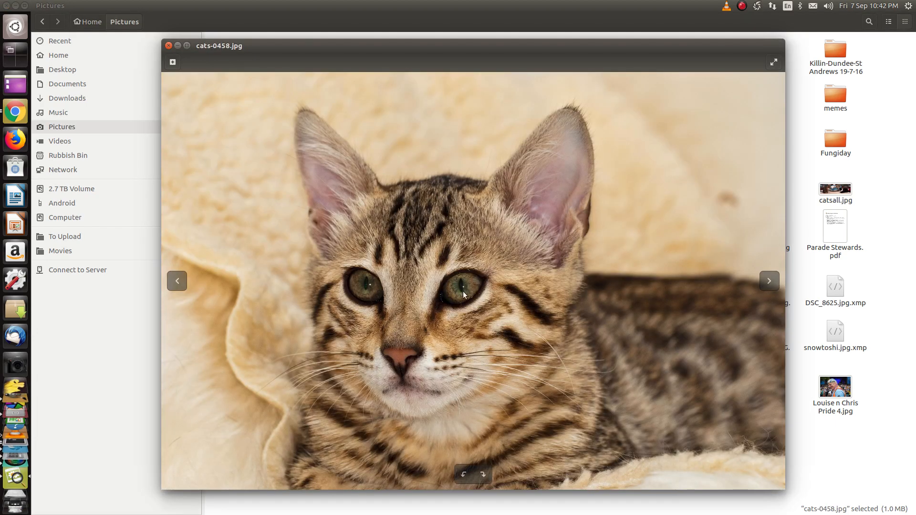
left_click(168, 46)
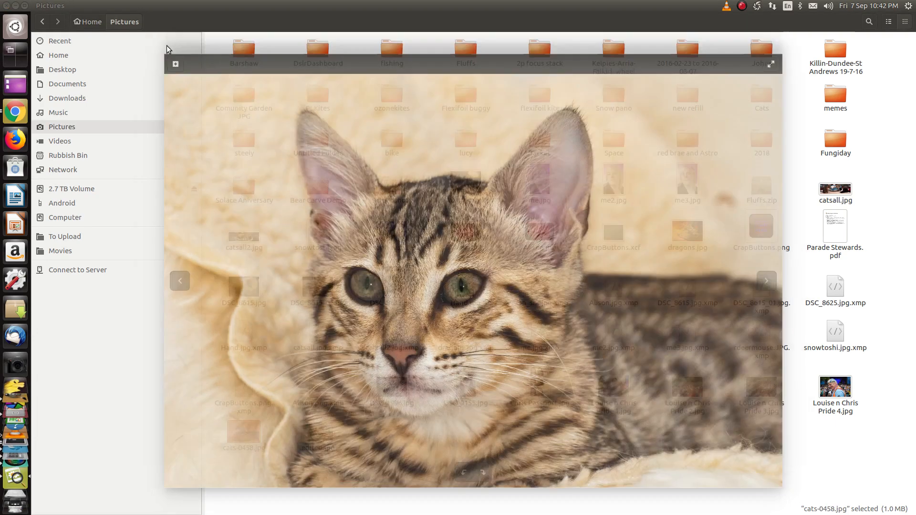
Open edited.jpg and cats-0458.jpg in separate viewer windows and move the windows apart to compare the eyes.
left_click(318, 434)
double_click(318, 431)
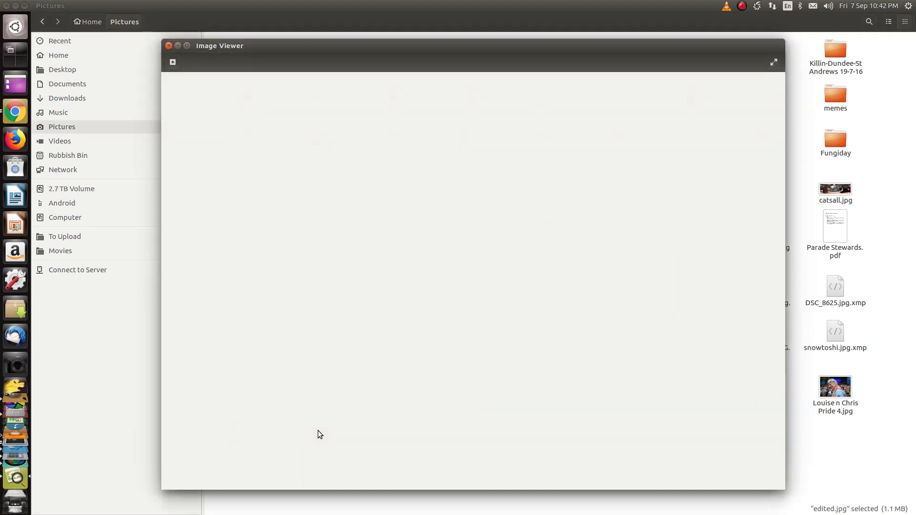
left_click_drag(408, 48, 630, 39)
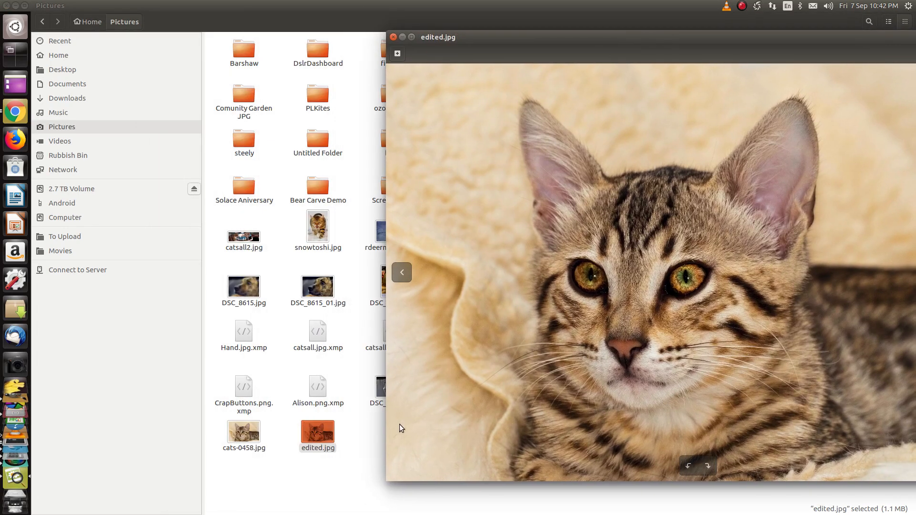
double_click(235, 437)
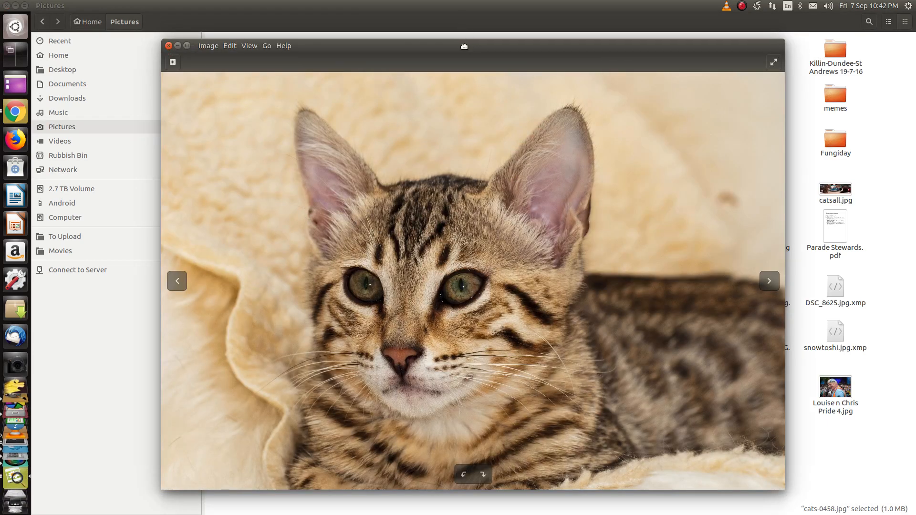
left_click_drag(464, 47, 370, 34)
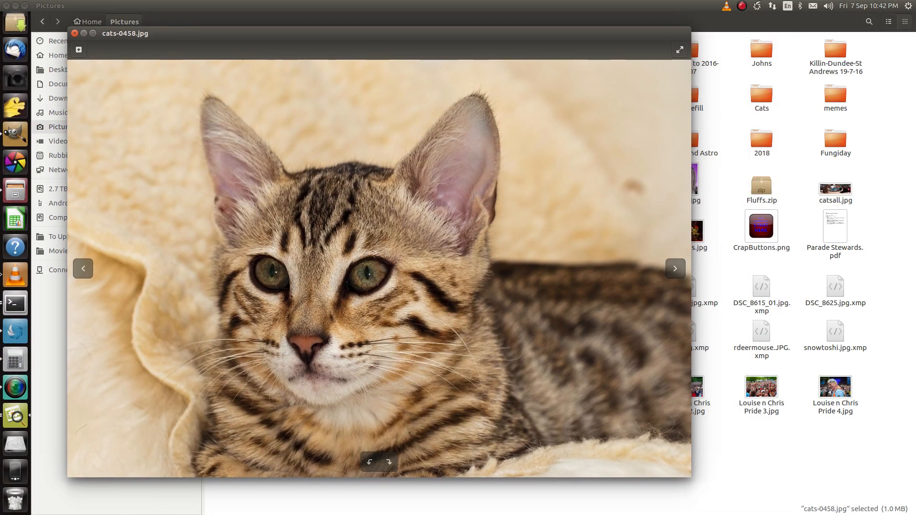
Tile the cats-0458.jpg and edited.jpg viewer windows side by side, original on the left half and edited on the right, to compare the eyes.
left_click(14, 416)
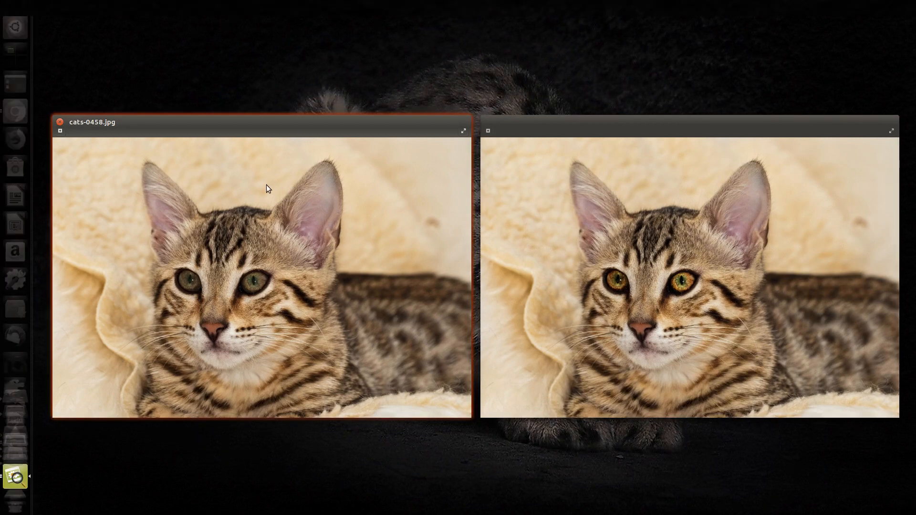
left_click(250, 139)
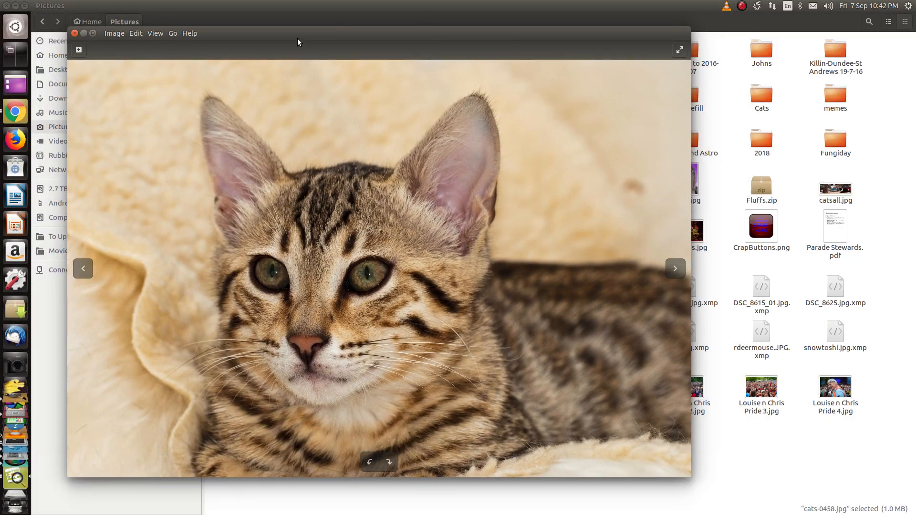
left_click_drag(298, 37, 1, 30)
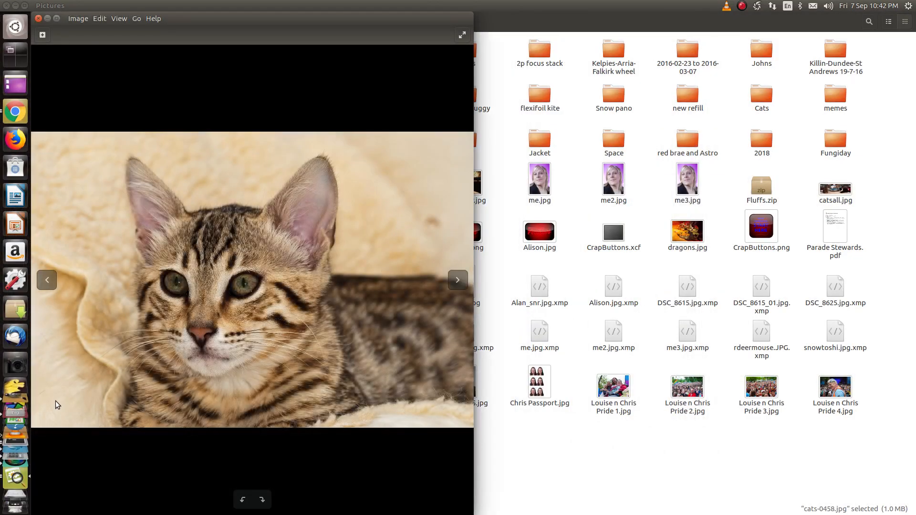
left_click(19, 471)
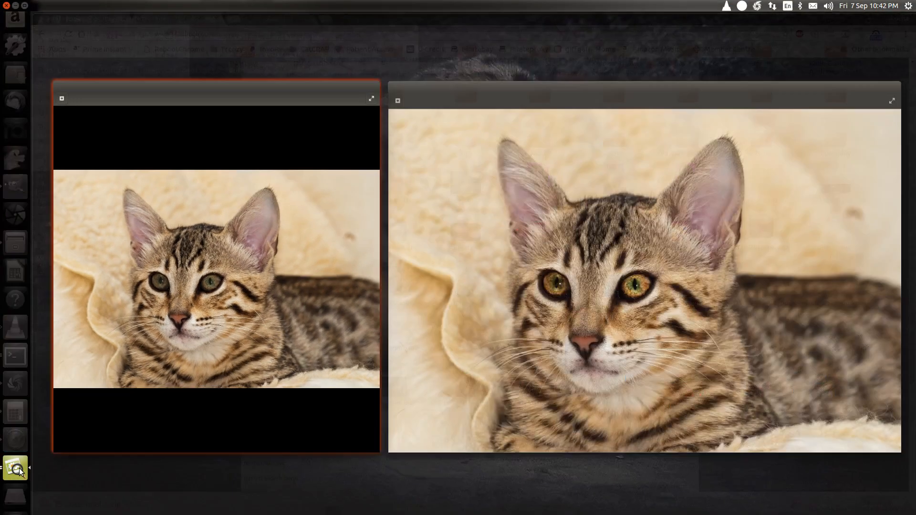
left_click(586, 92)
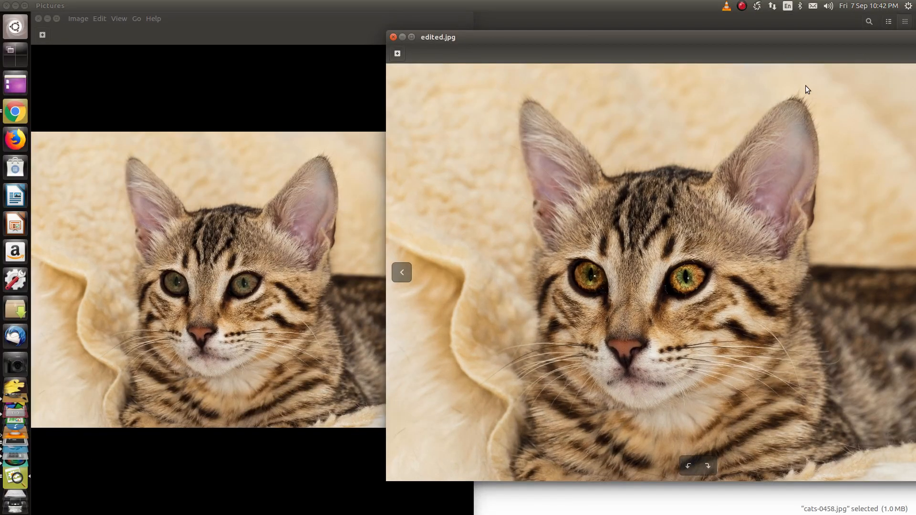
left_click_drag(705, 33, 915, 32)
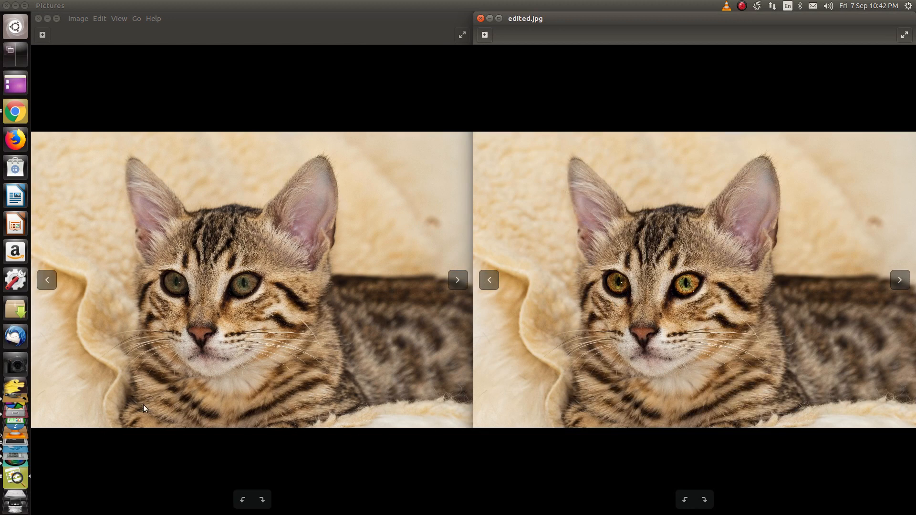
Close both image viewer windows, and switch to GIMP to quit it, discarding the unsaved changes.
left_click(39, 18)
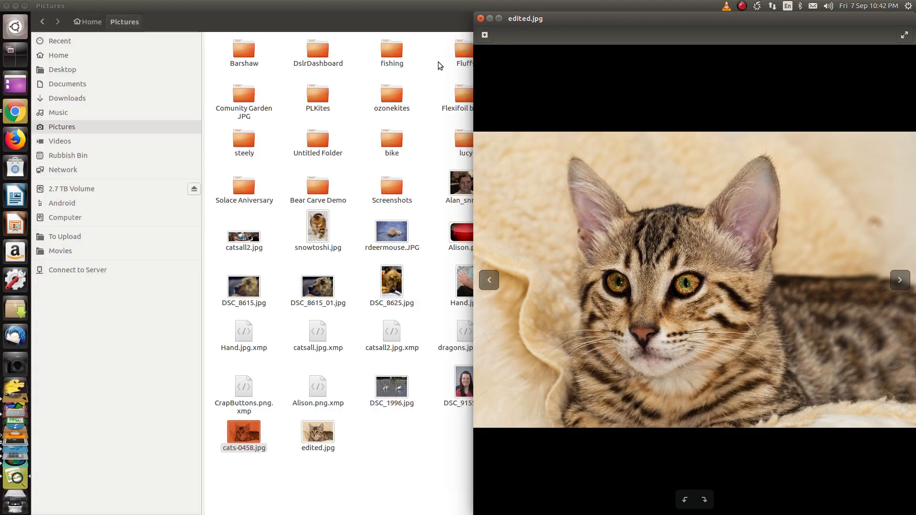
left_click(481, 19)
left_click(14, 421)
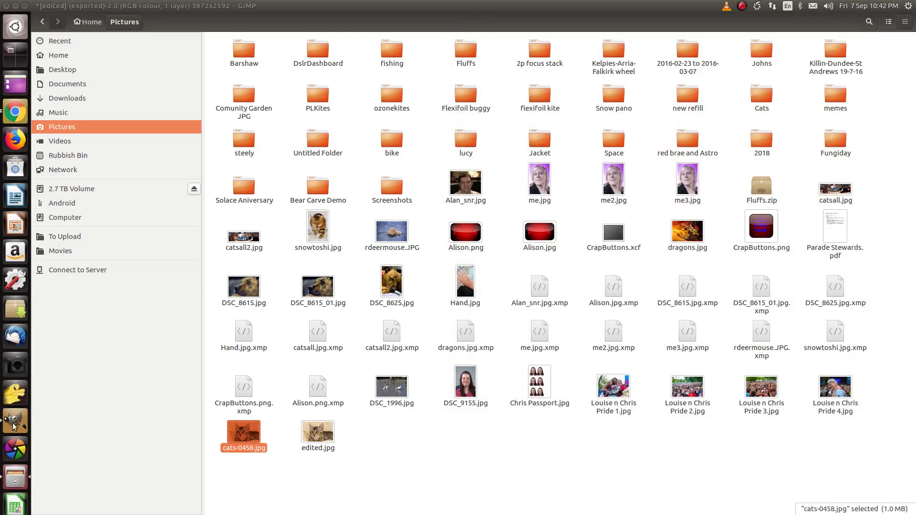
left_click(7, 5)
left_click(514, 322)
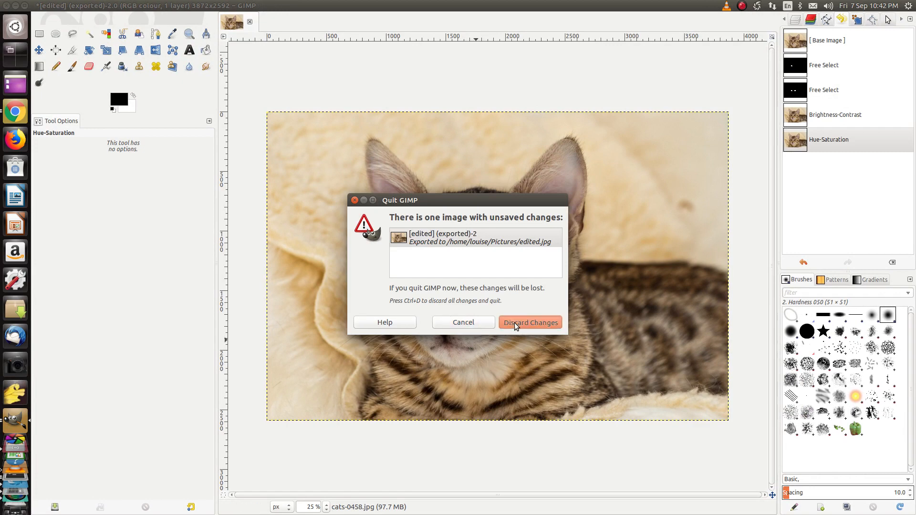